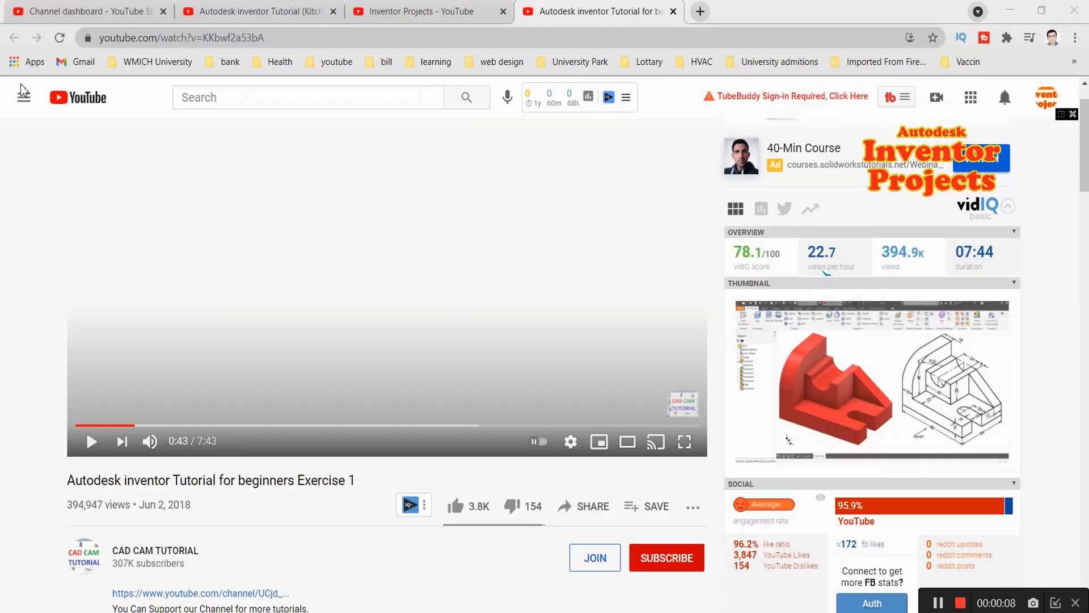
- Create a new part from the metric Standard (mm).ipt template and start a 2D sketch on the XY plane
left_click(21, 89)
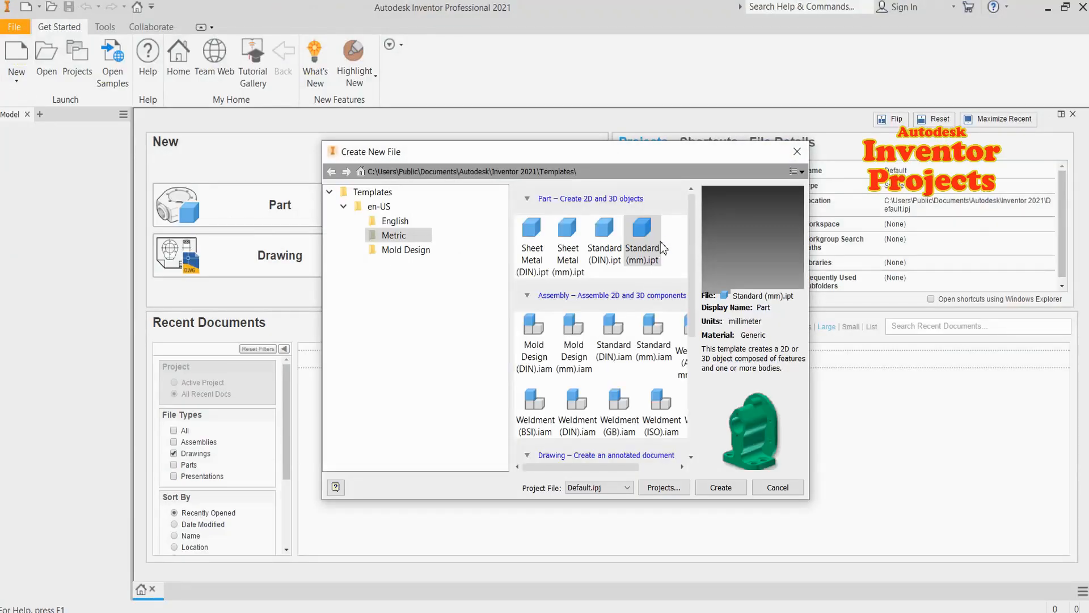
double_click(643, 239)
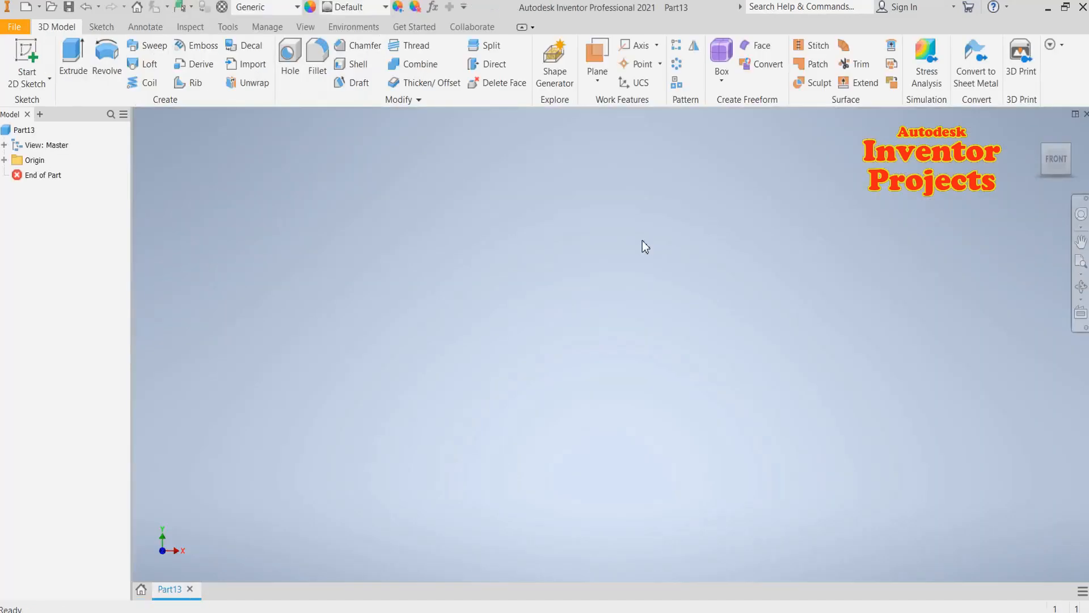
left_click(22, 57)
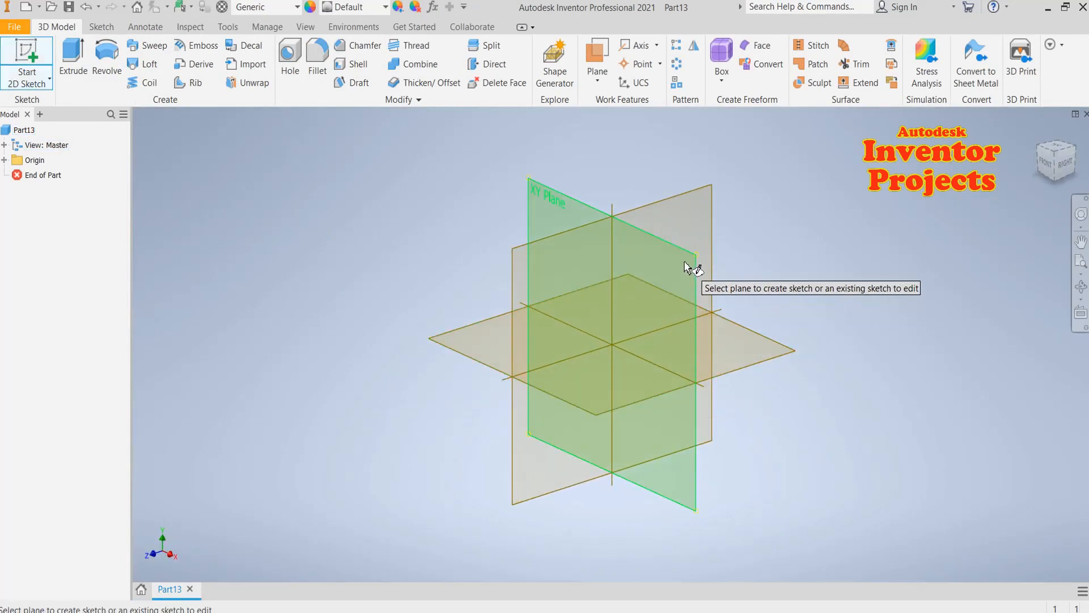
mouse_move(704, 285)
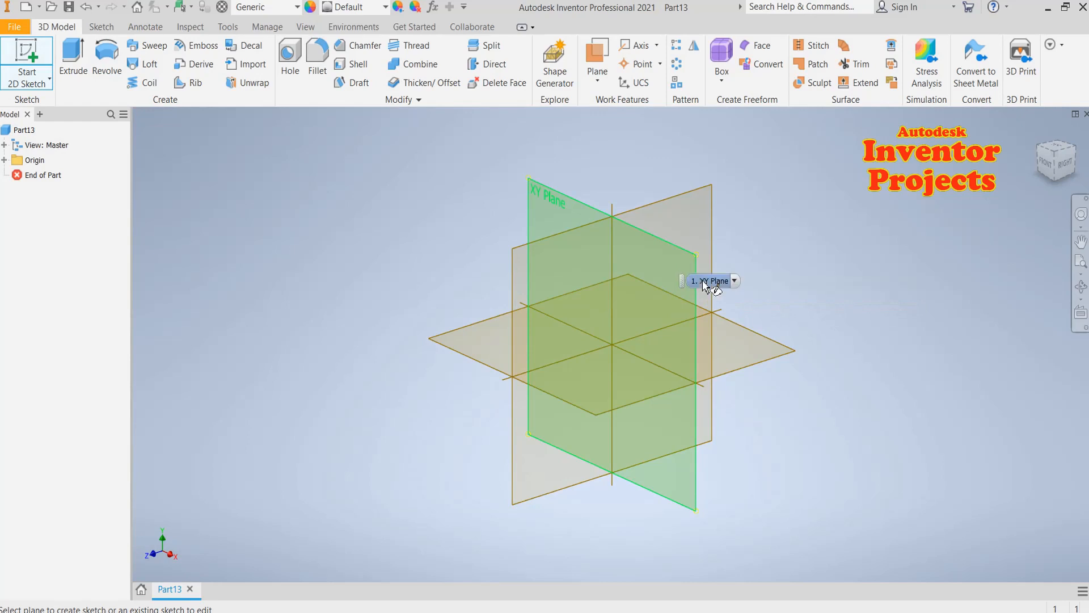
left_click(698, 281)
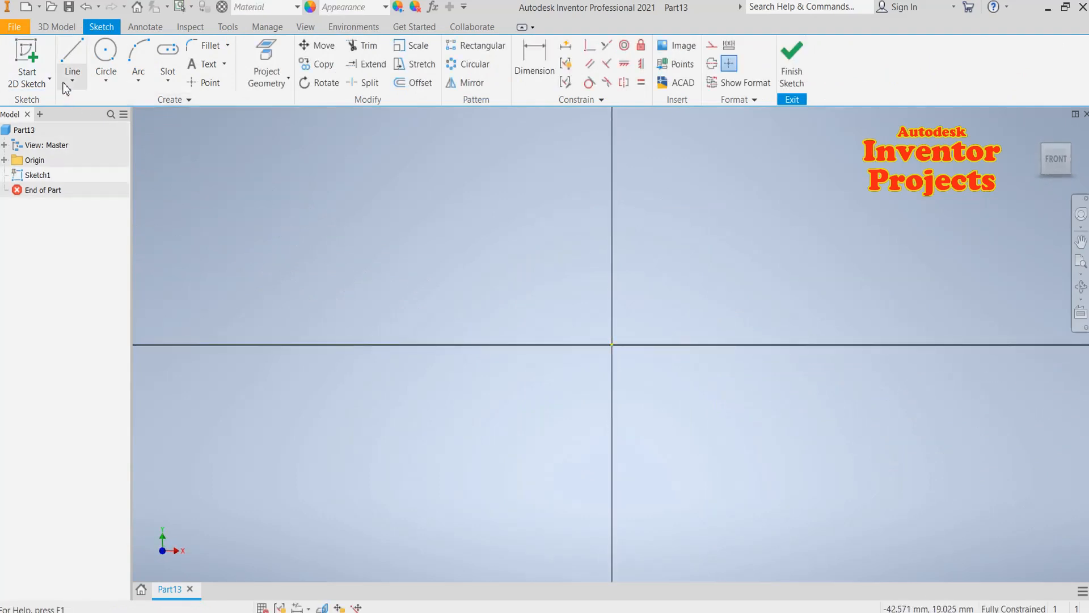
- Draw a two-point center rectangle about 31 mm wide and 13 mm high, centred on the sketch origin
left_click(173, 84)
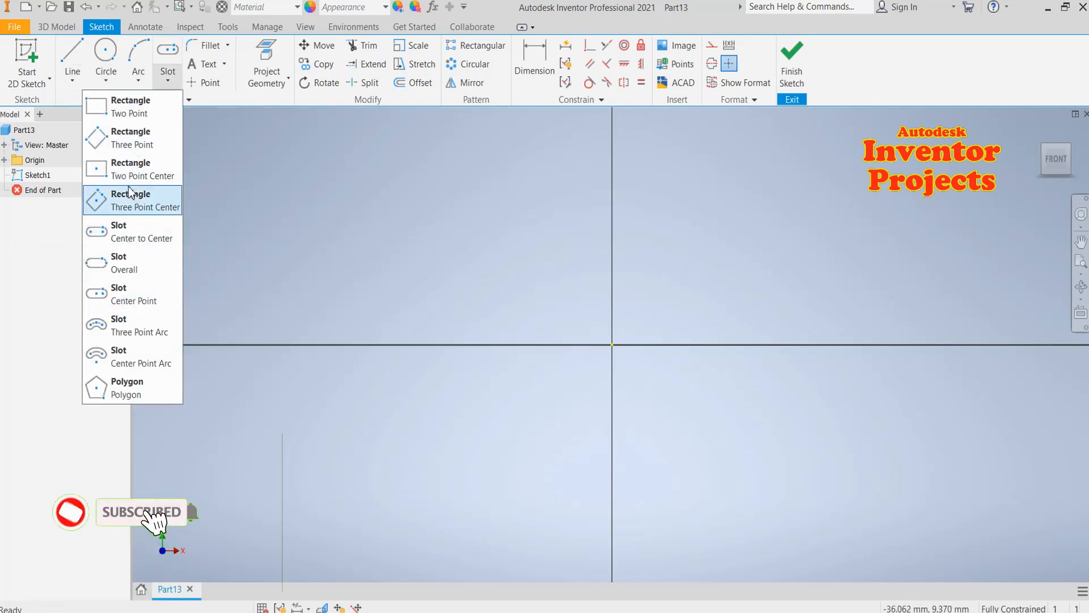
left_click(130, 169)
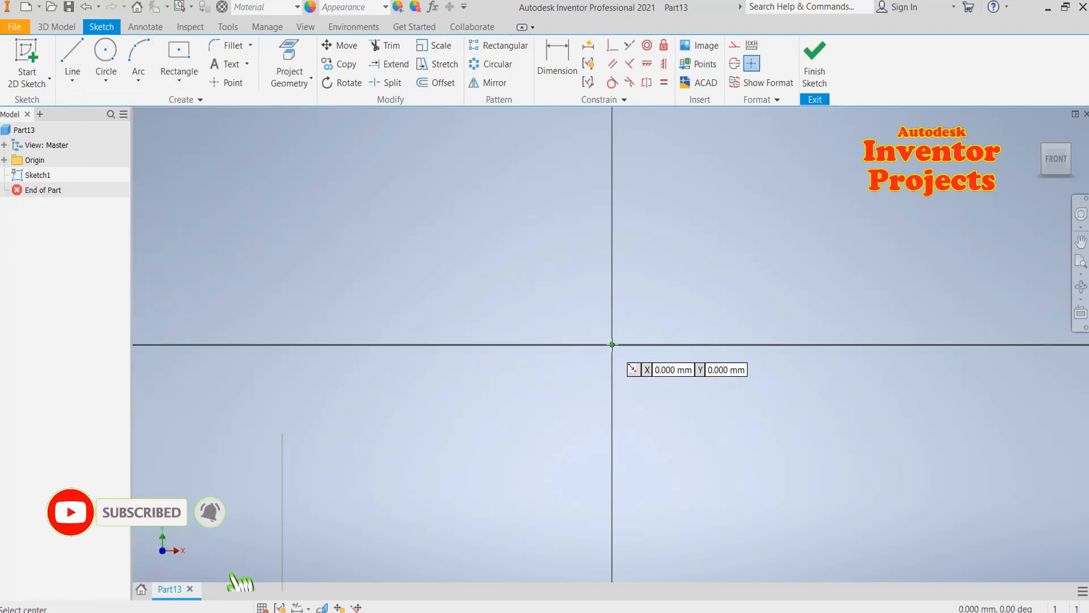
left_click(611, 345)
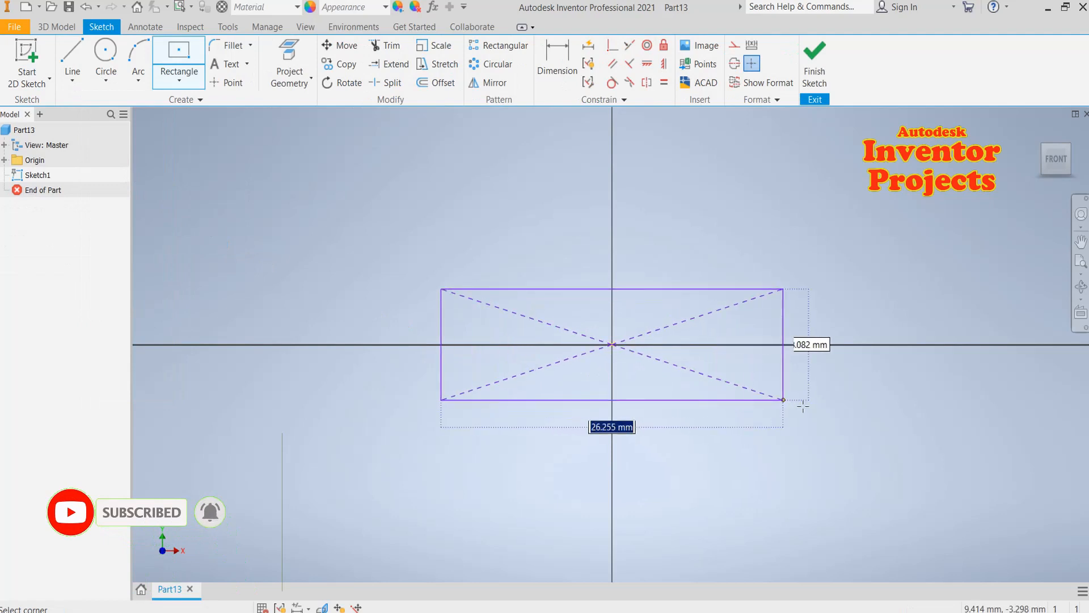
left_click(818, 434)
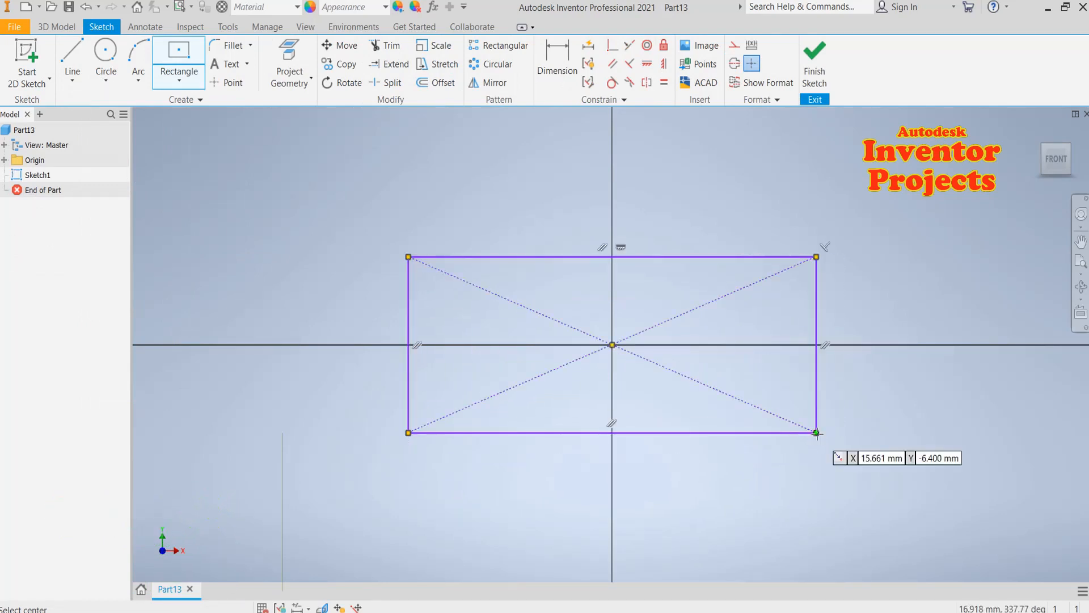
- Dimension the rectangle's upper edge and set its width to 96 mm
key("d")
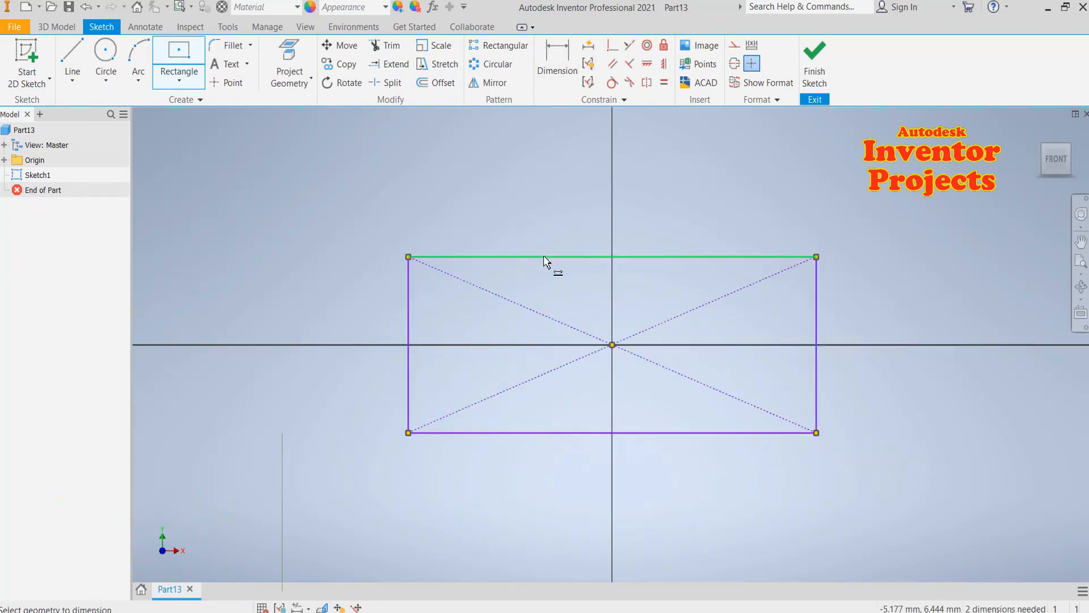
left_click(546, 257)
left_click(548, 236)
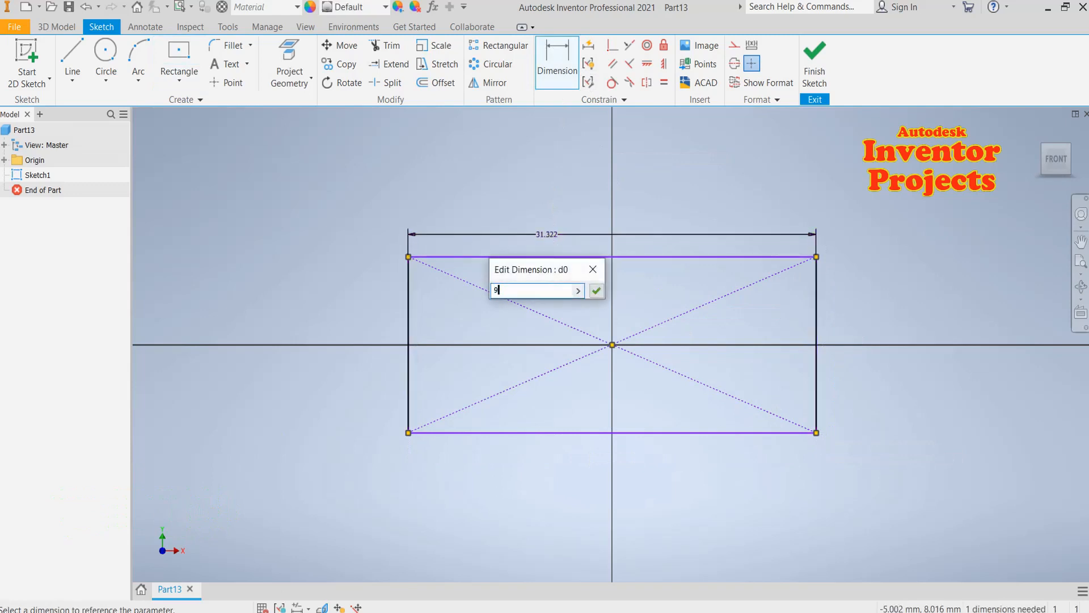
key("Return")
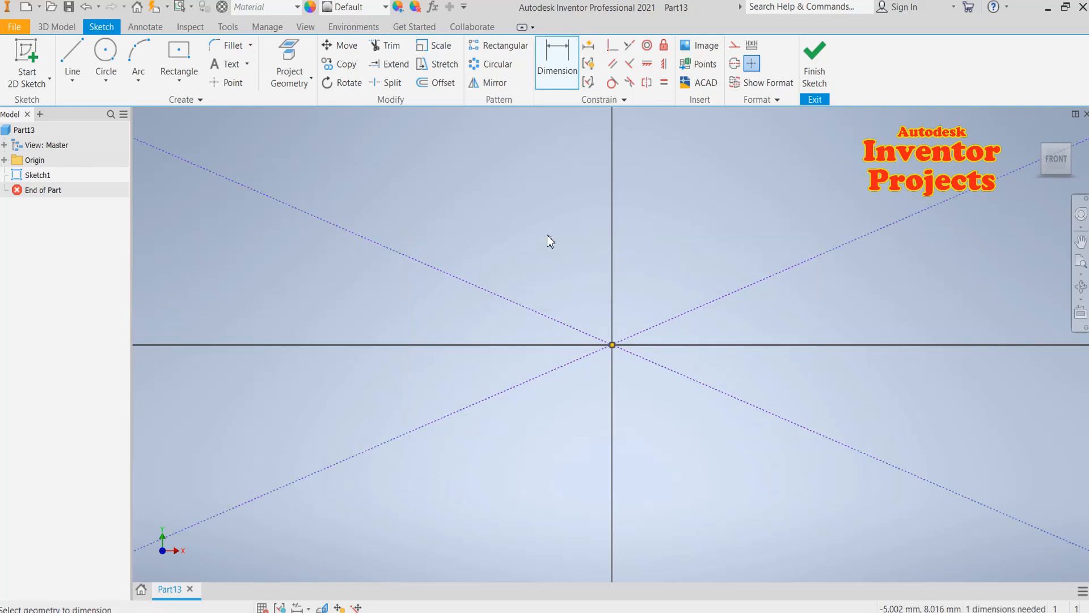
- Dimension the rectangle's vertical side and set its height to 64 mm
scroll(542, 239, "down", 10)
scroll(541, 244, "up", 3)
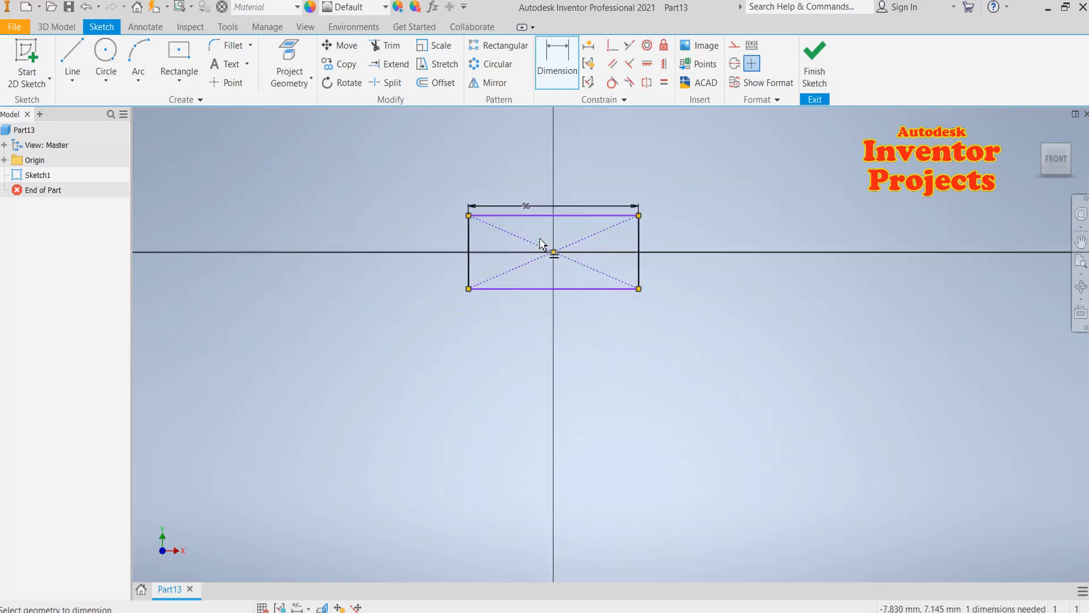
left_click(640, 243)
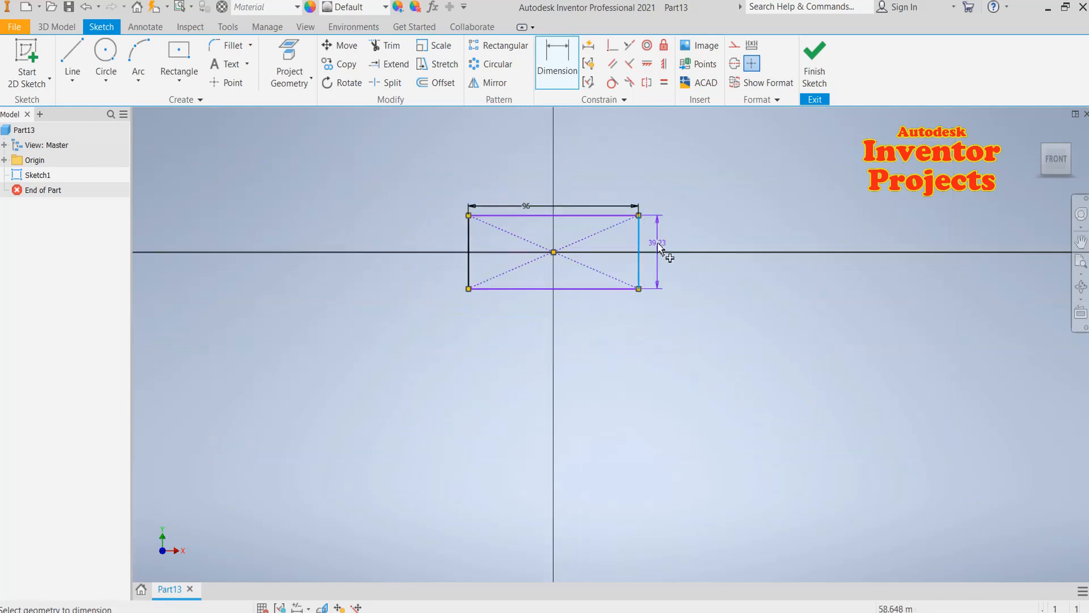
left_click(661, 255)
scroll(658, 249, "up", 6)
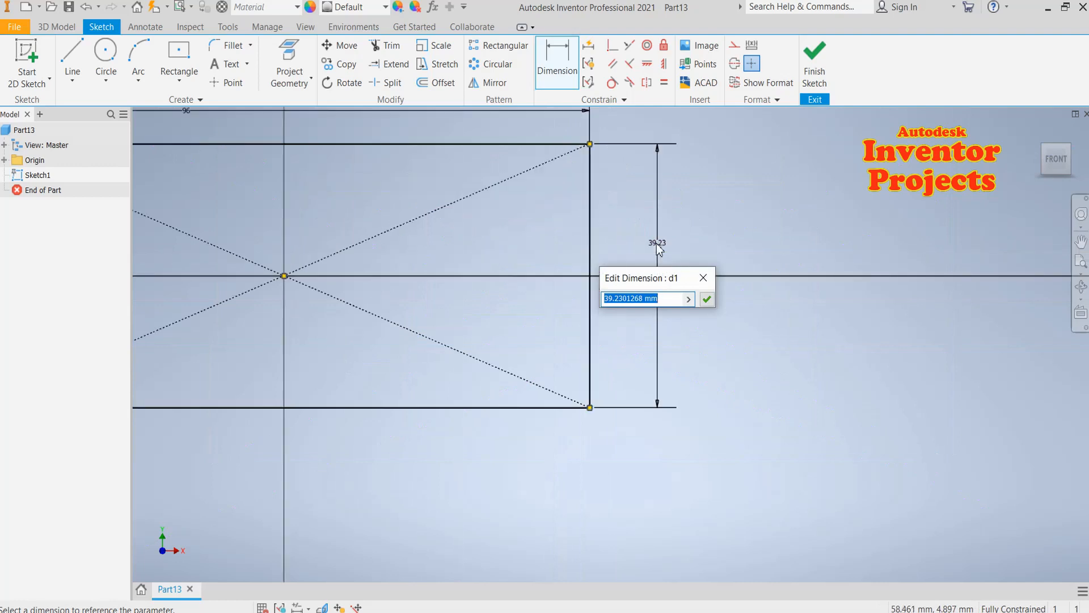
type("64")
key("Return")
scroll(670, 298, "down", 7)
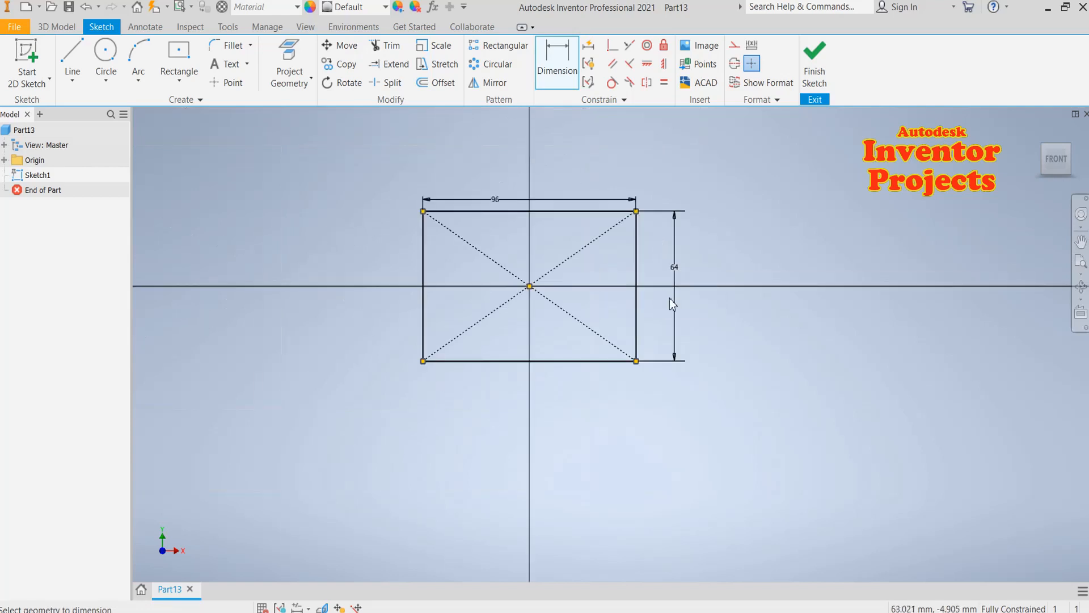
scroll(607, 284, "up", 2)
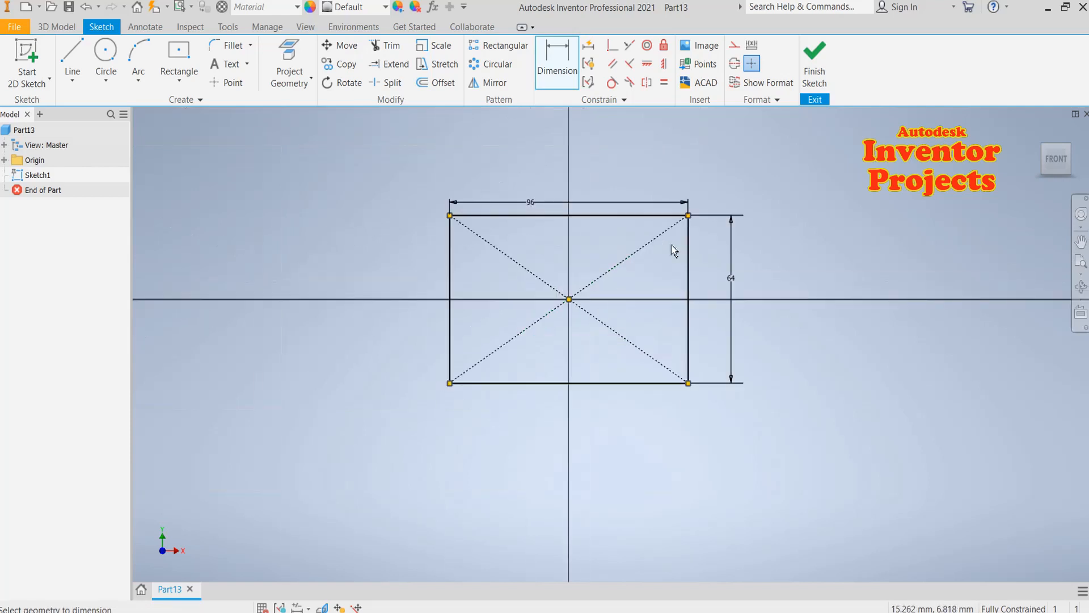
- Finish the sketch and extrude the rectangular profile in the default direction into a solid block
left_click(815, 63)
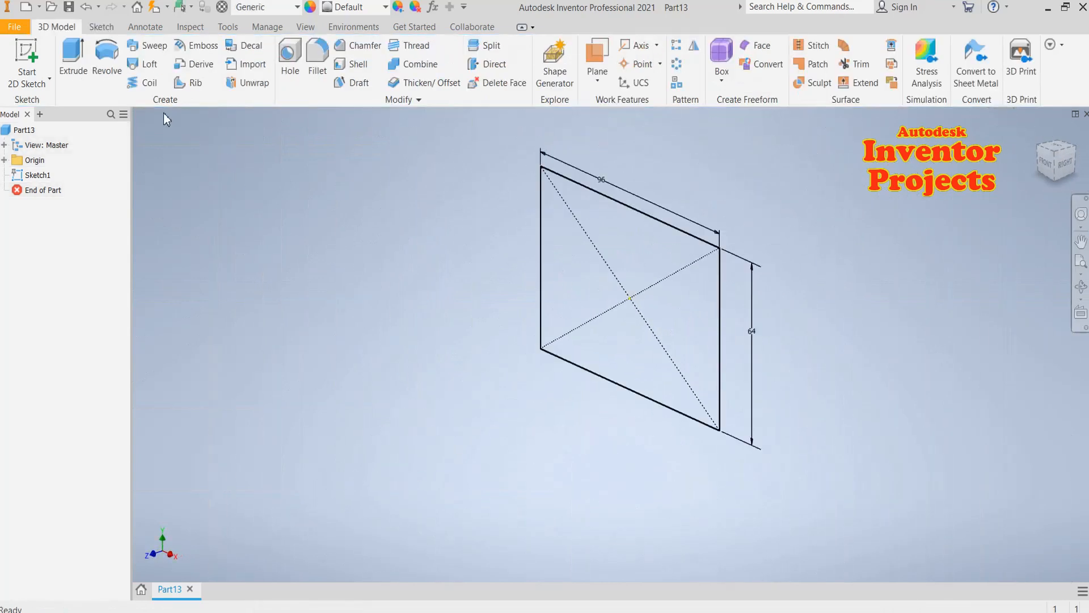
left_click(73, 62)
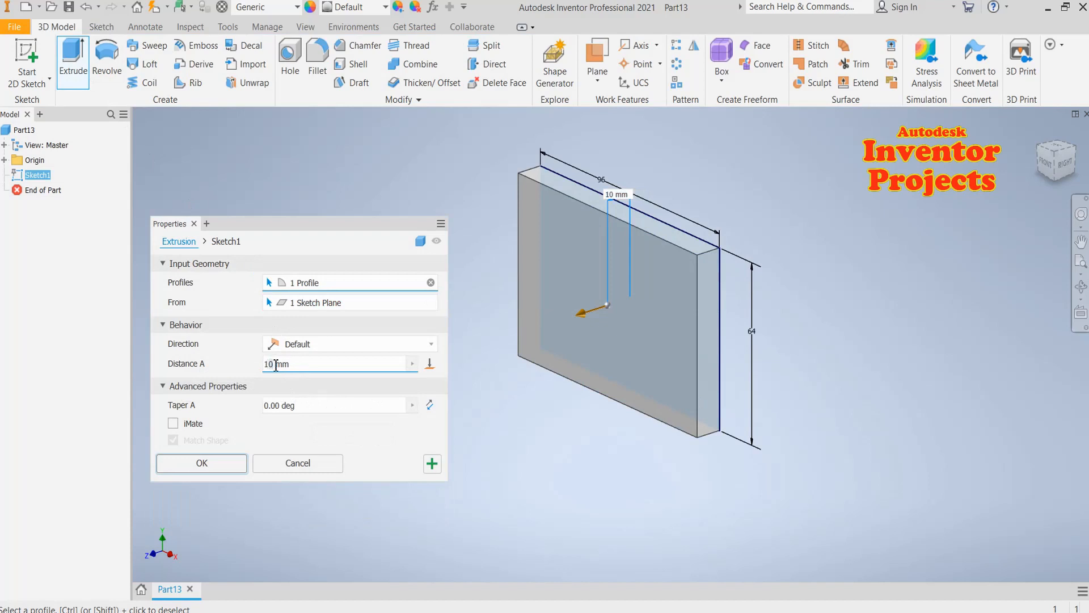
left_click(208, 464)
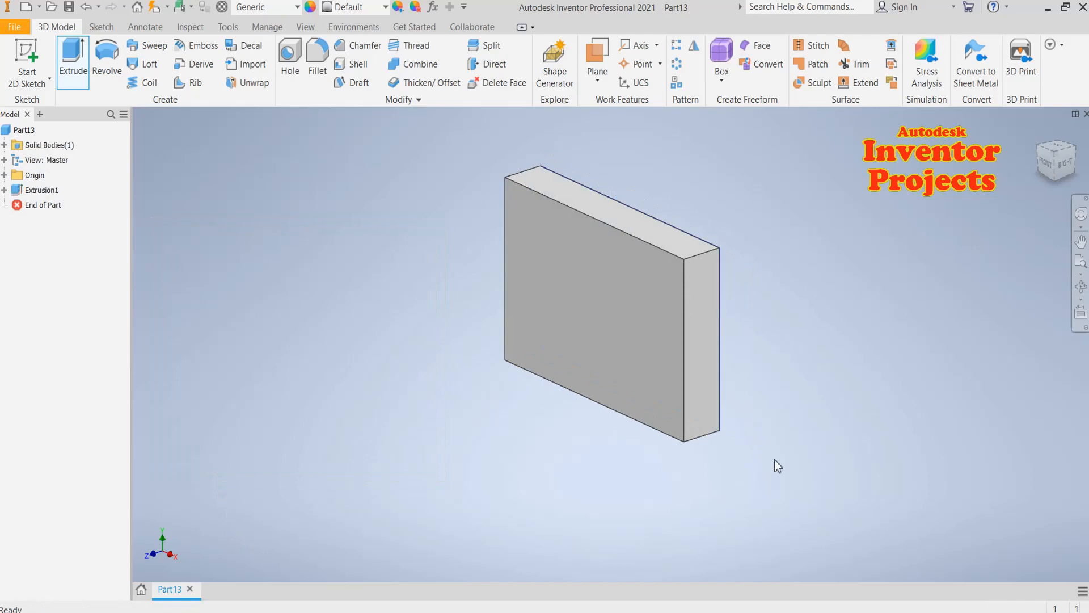
- Start a new 2D sketch on the block's large front face
left_click(1040, 134)
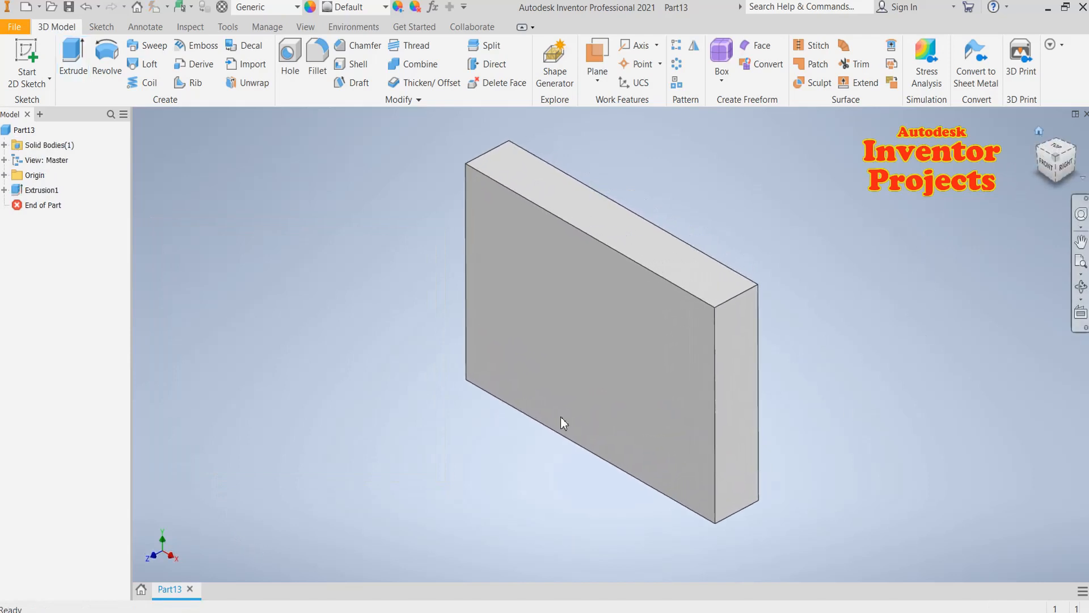
left_click(613, 344)
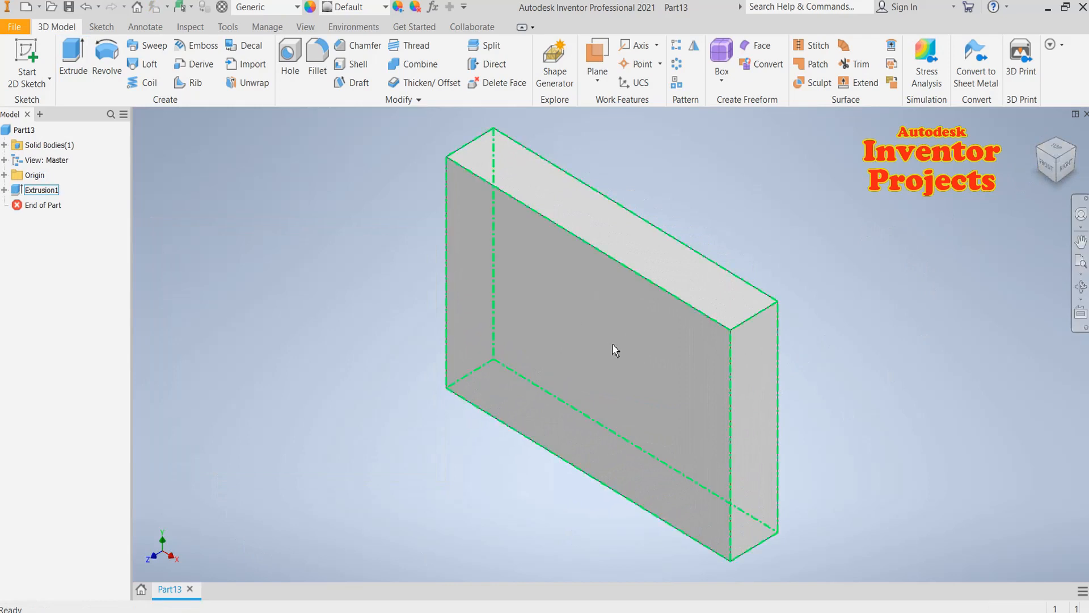
key("Escape")
left_click(26, 60)
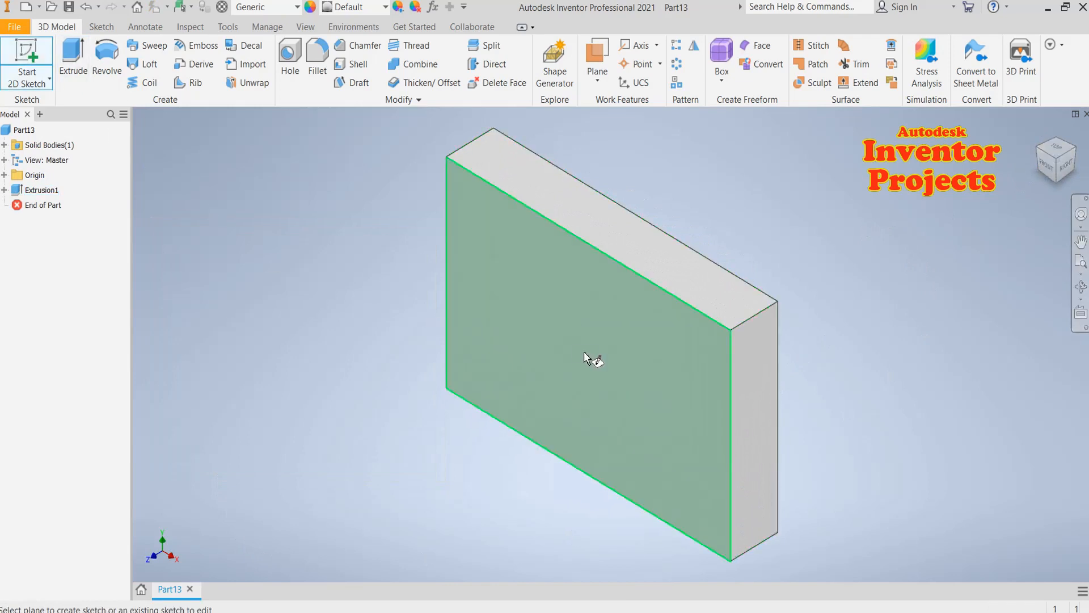
left_click(585, 353)
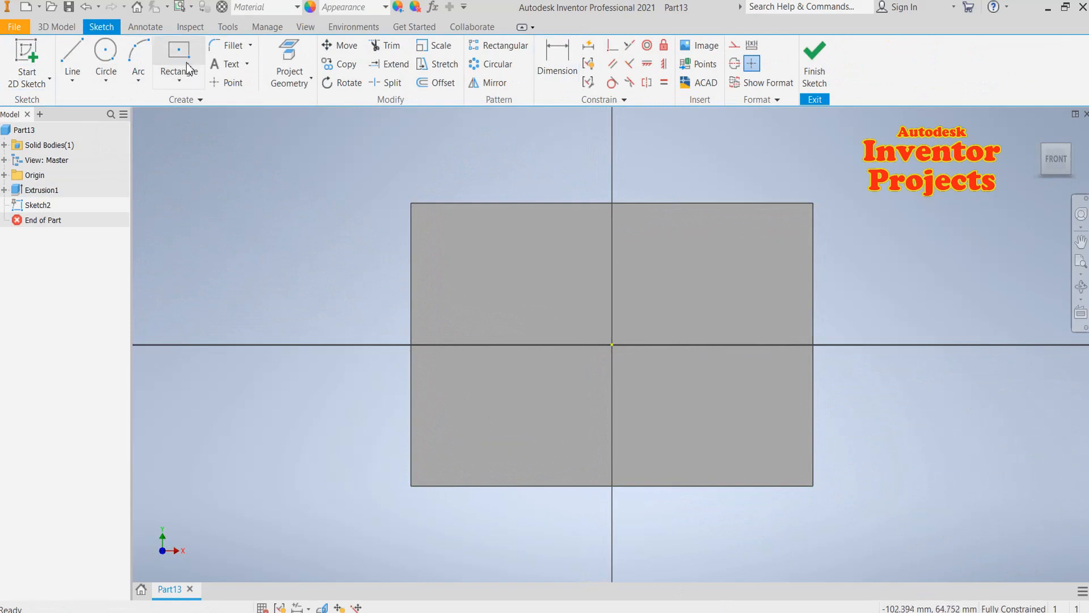
- Draw a two-point rectangle about 16 mm wide from the front face's upper-left corner down to its lower edge, spanning the full height
left_click(180, 81)
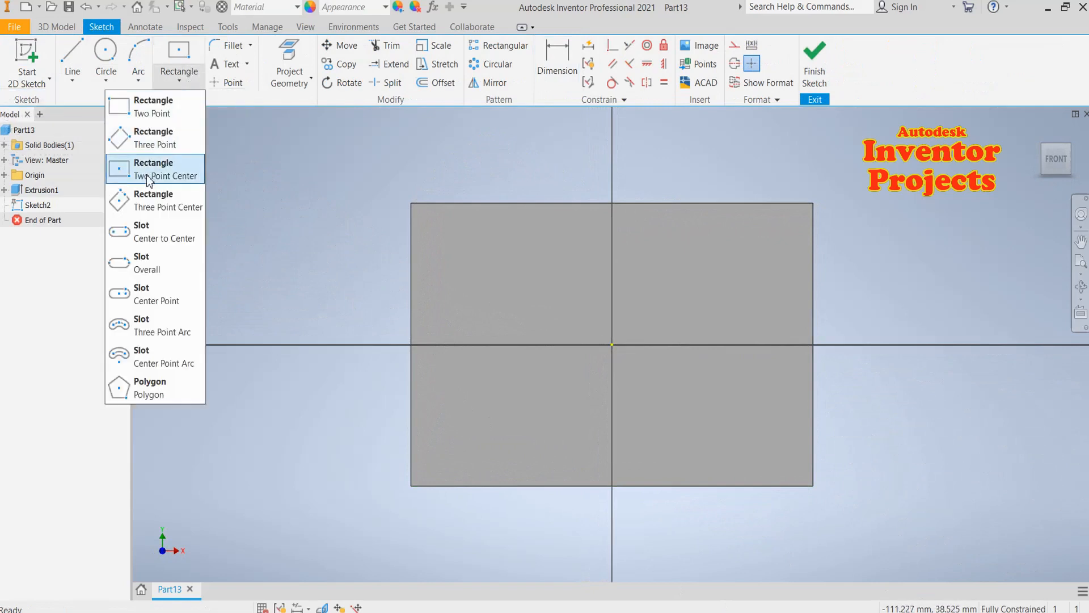
left_click(150, 108)
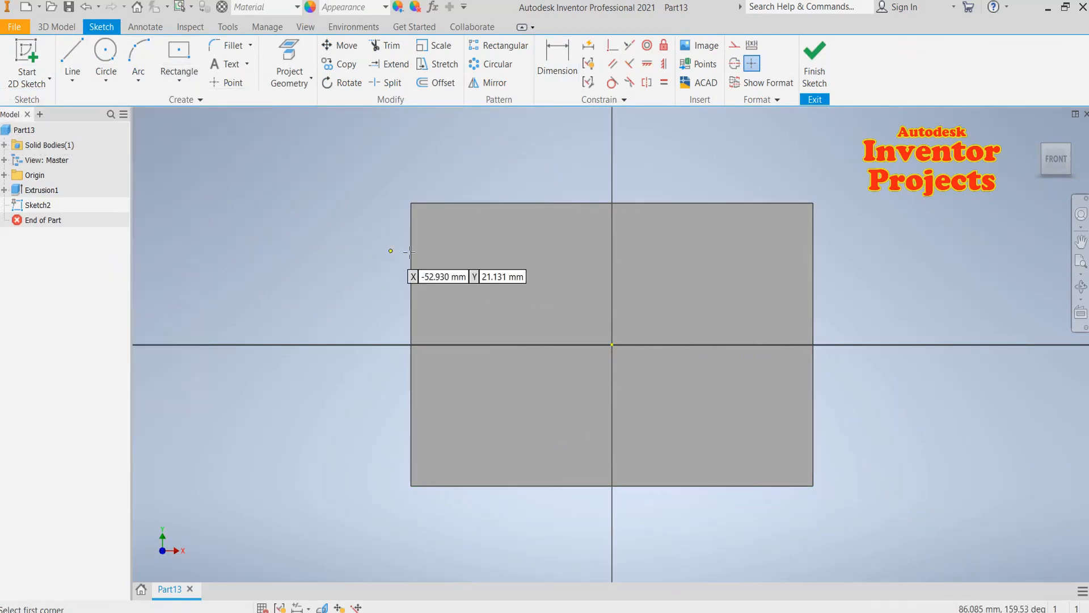
left_click(412, 203)
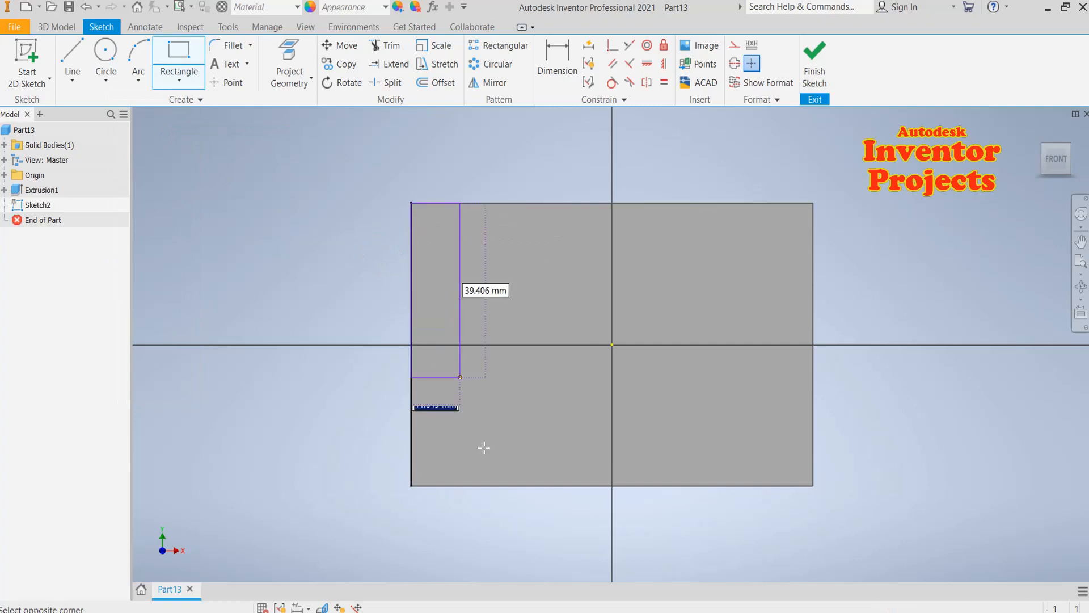
left_click(480, 486)
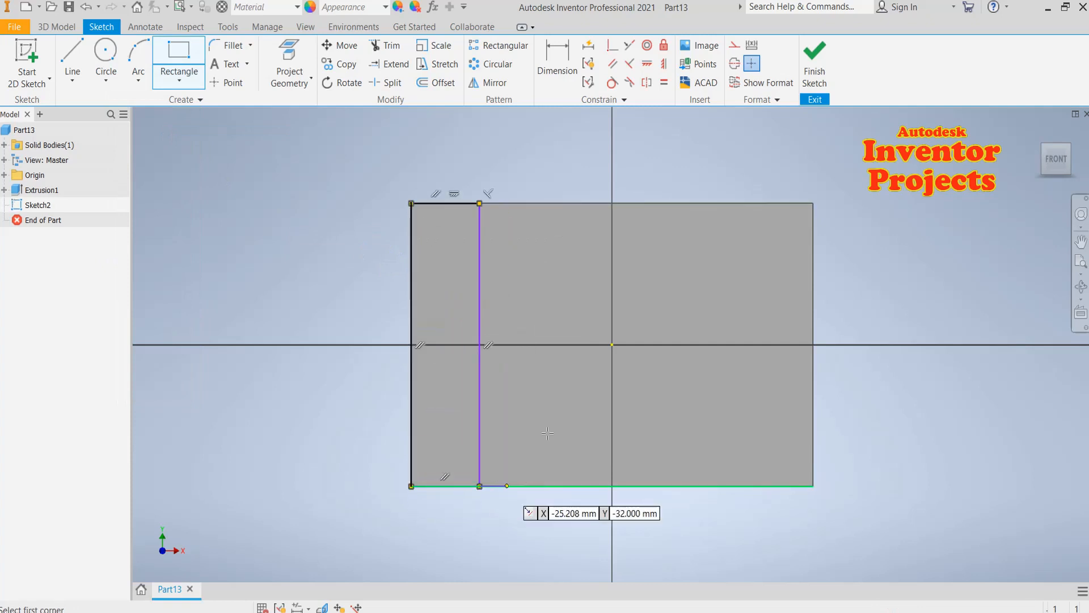
- Set the width of the strip rectangle to 16 mm with a dimension on its lower edge, and finish the sketch
left_click(558, 67)
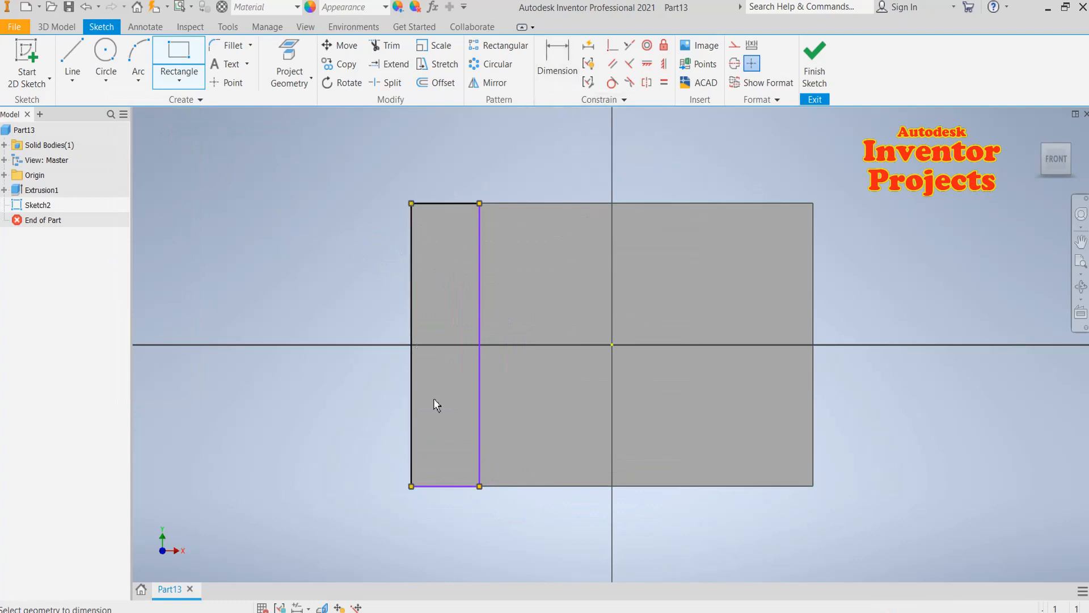
left_click(438, 488)
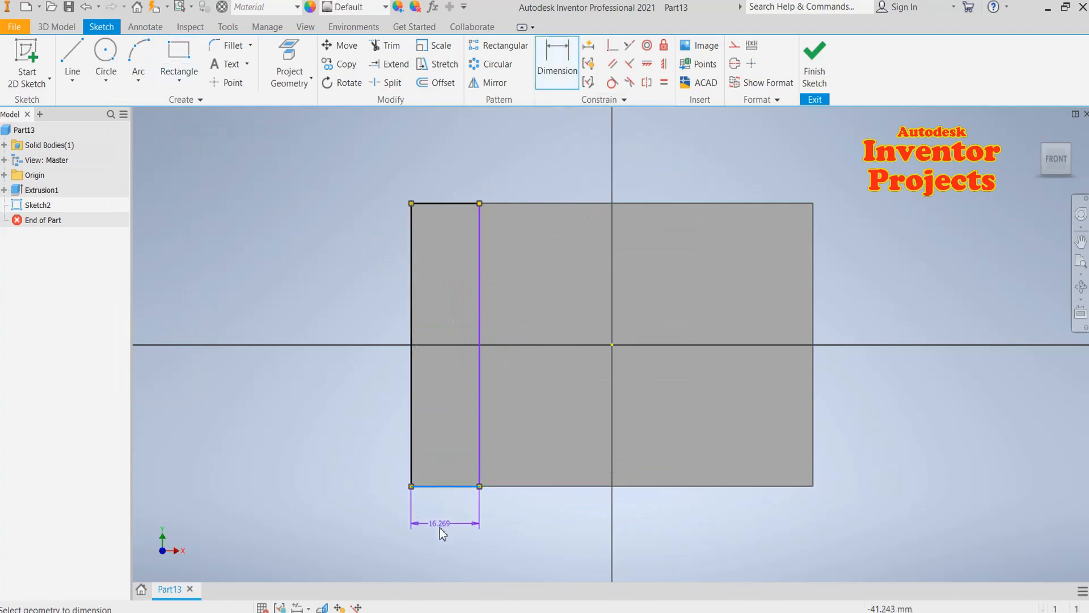
left_click(443, 531)
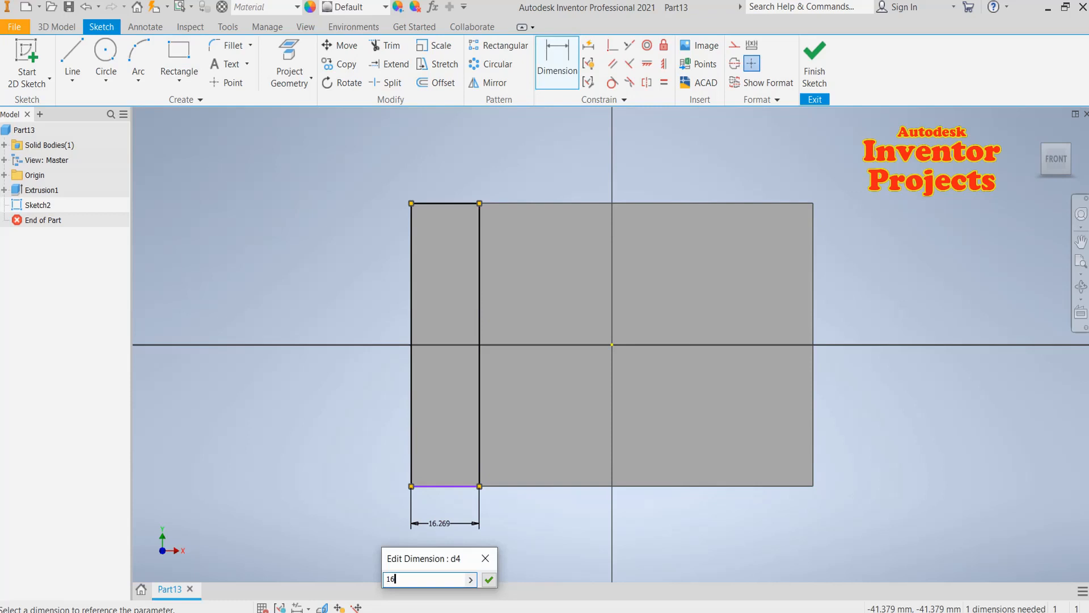
key("Return")
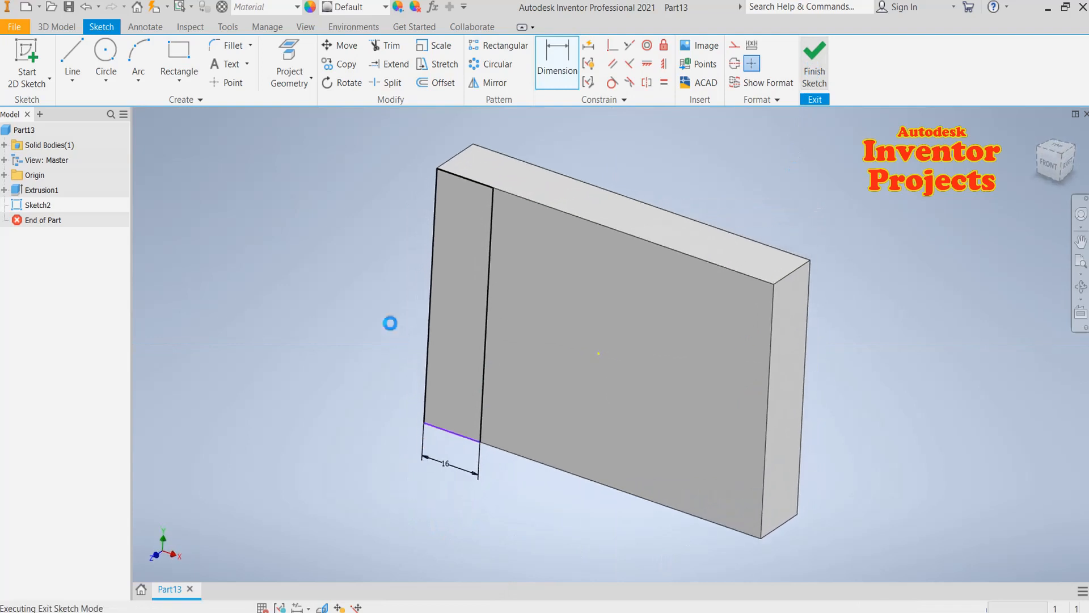
left_click(1048, 168)
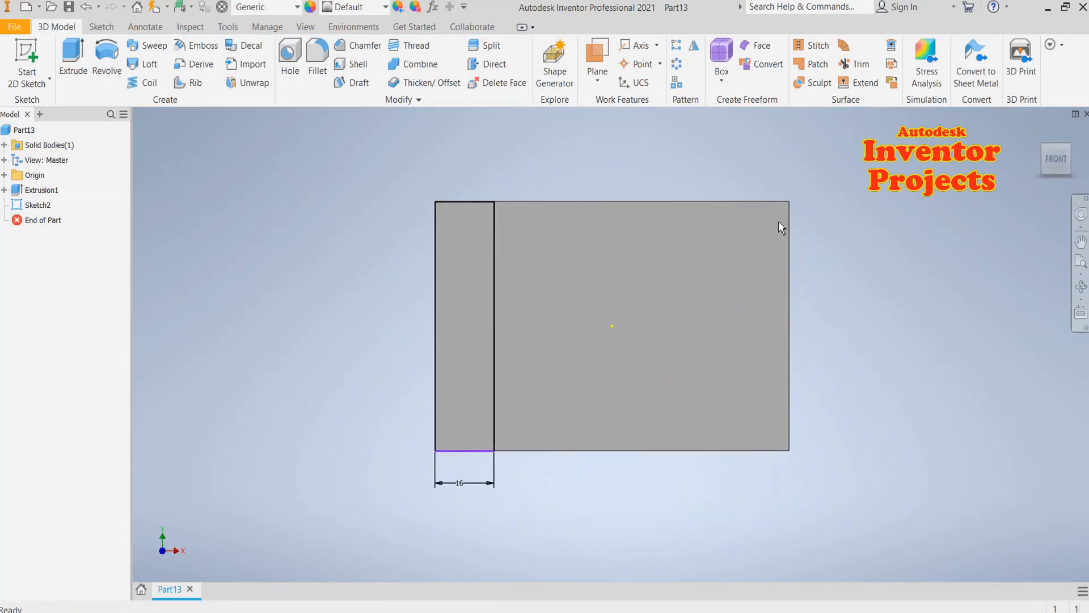
left_click(1044, 160)
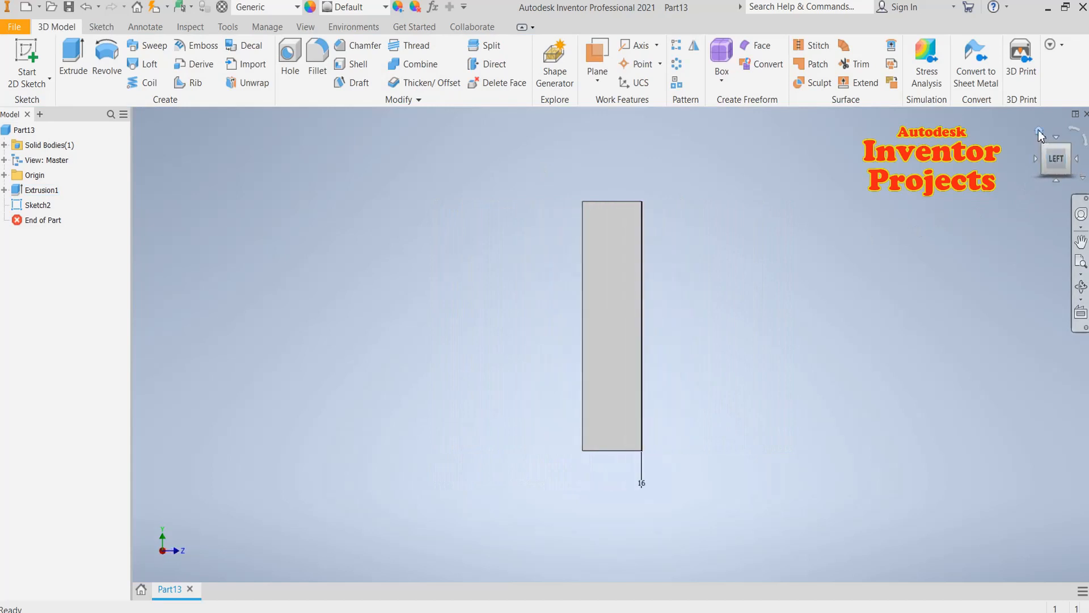
left_click(1040, 133)
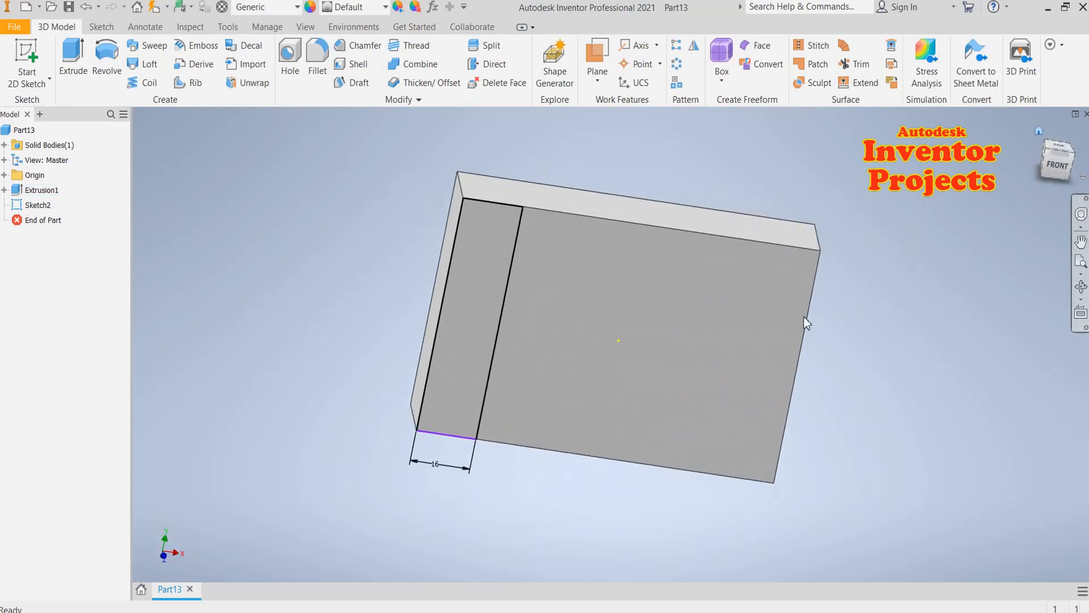
- Extrude the 16 mm strip profile 48 mm outward from the block's front face and join it to the block
left_click(73, 63)
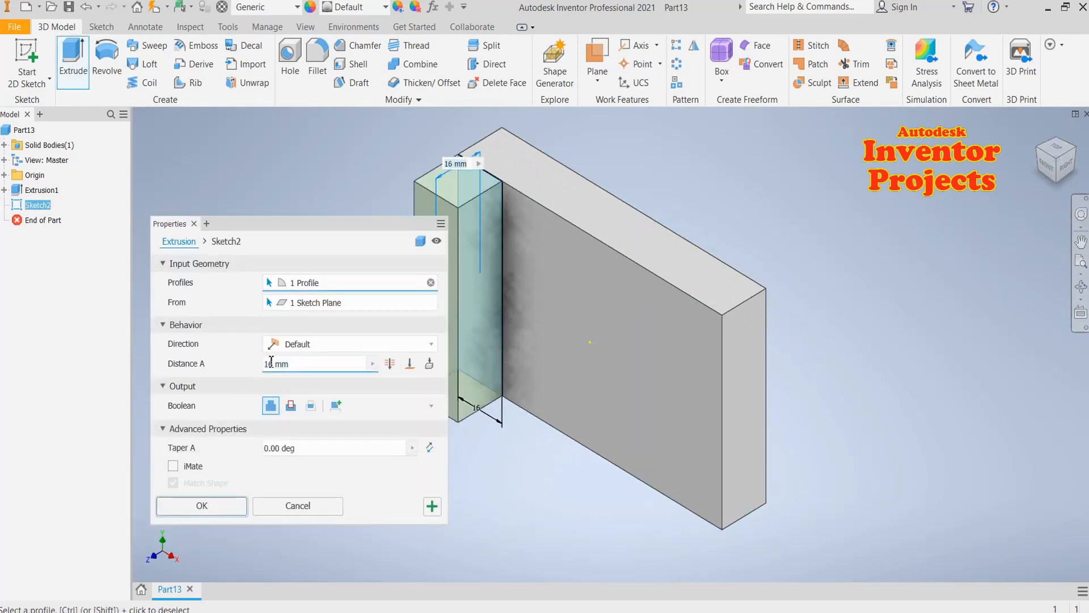
double_click(271, 361)
type("48")
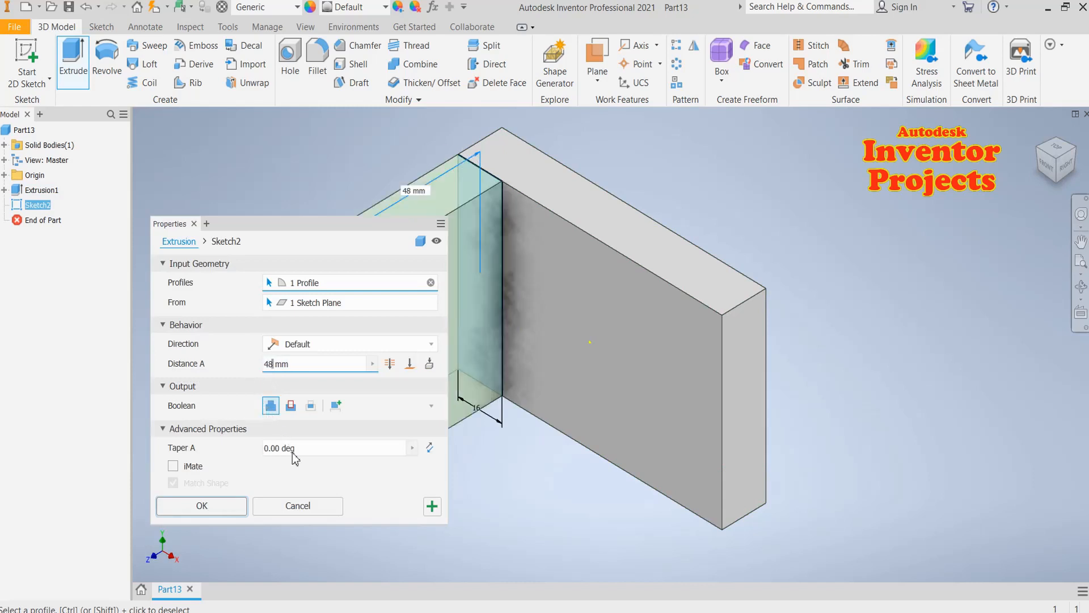
left_click(229, 509)
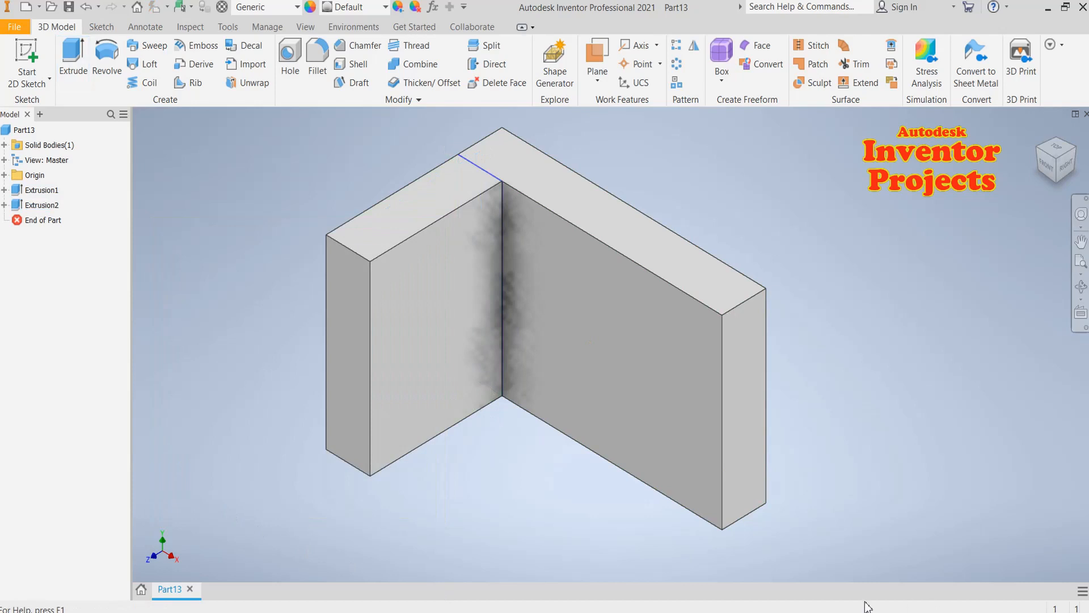
- Fillet the outer corner edge at one end of the upright wall with a 32 mm radius
middle_click_drag(592, 511, 515, 384, "shift")
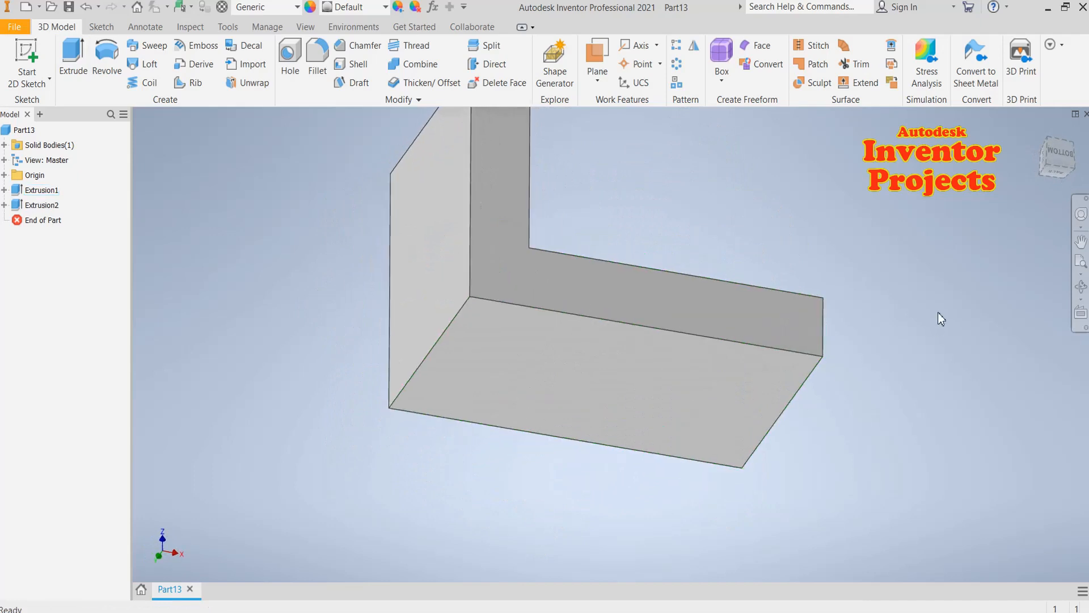
middle_click_drag(938, 312, 863, 367, "shift")
scroll(863, 368, "up", 3)
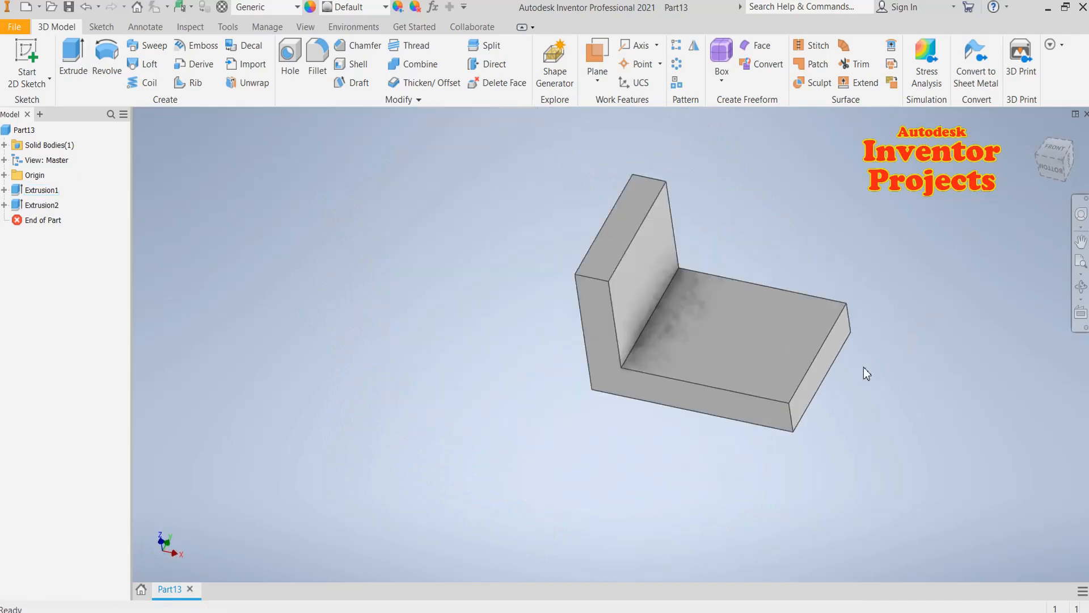
scroll(741, 181, "down", 3)
scroll(741, 182, "up", 2)
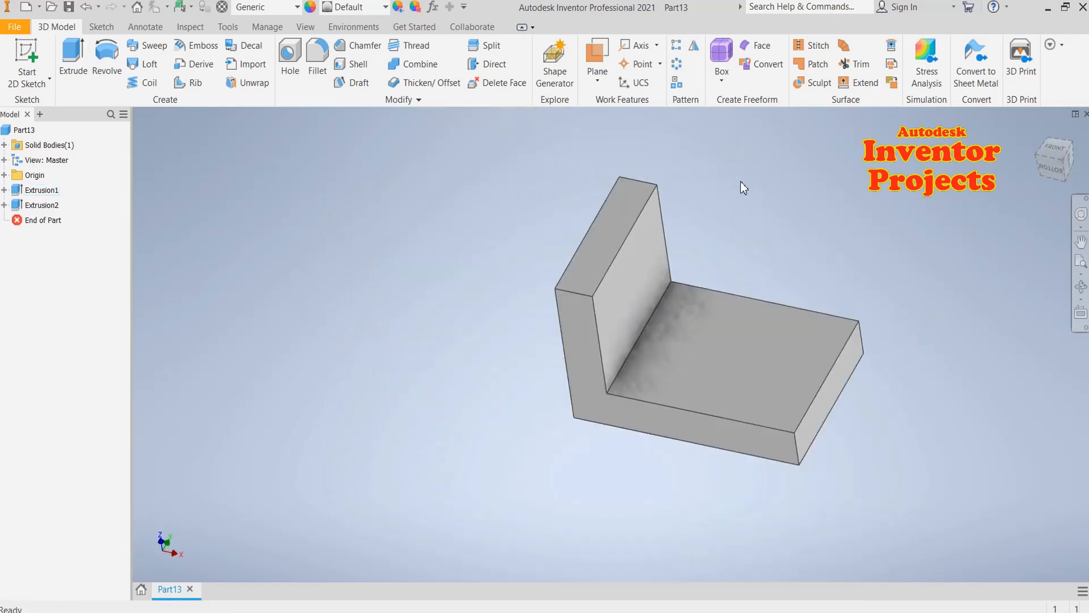
left_click(317, 57)
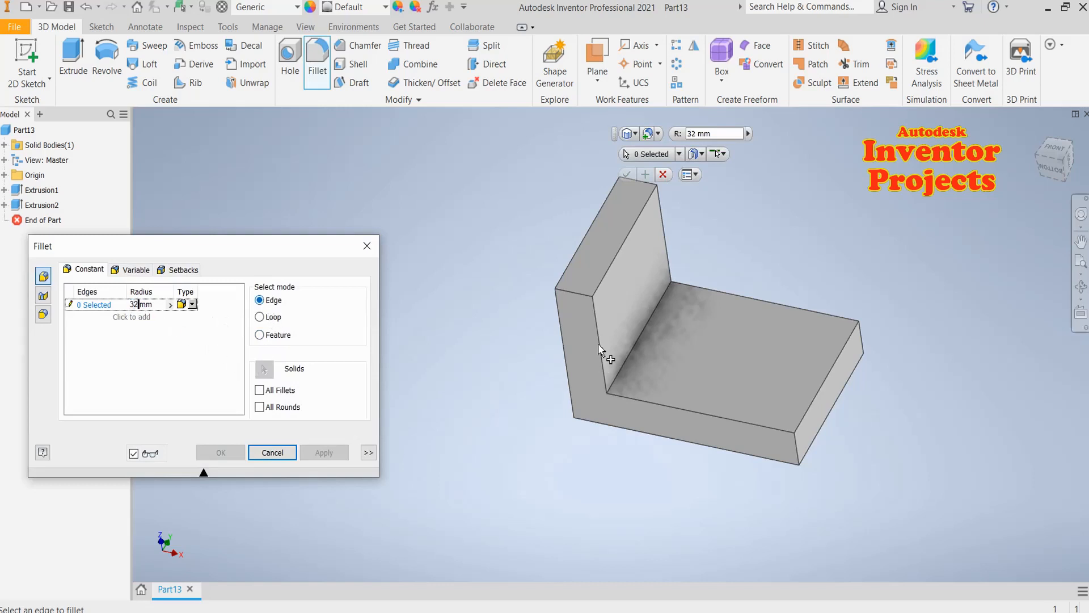
left_click(579, 298)
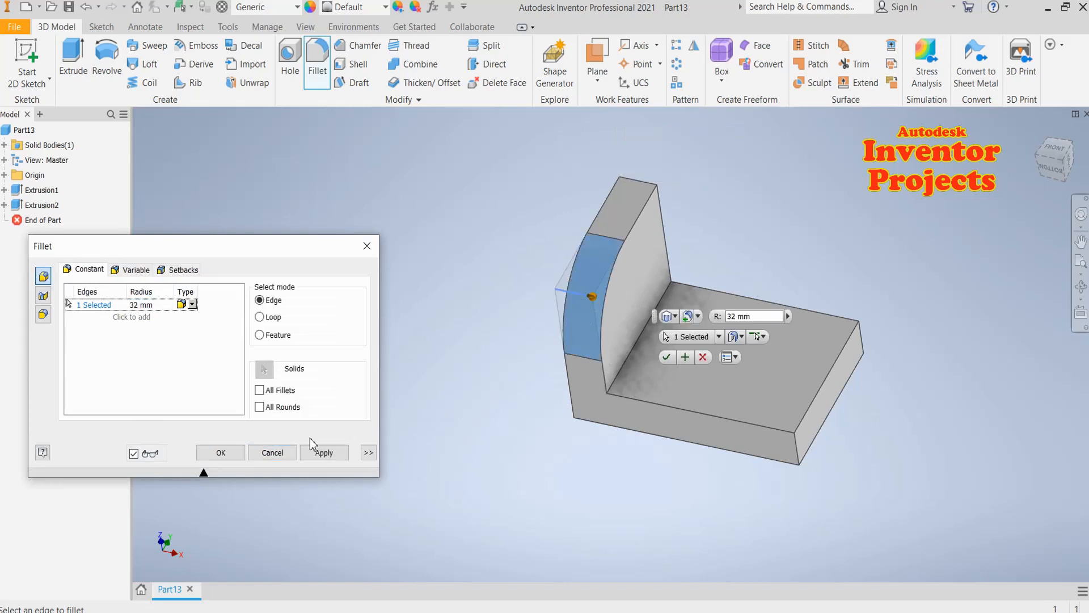
left_click(220, 452)
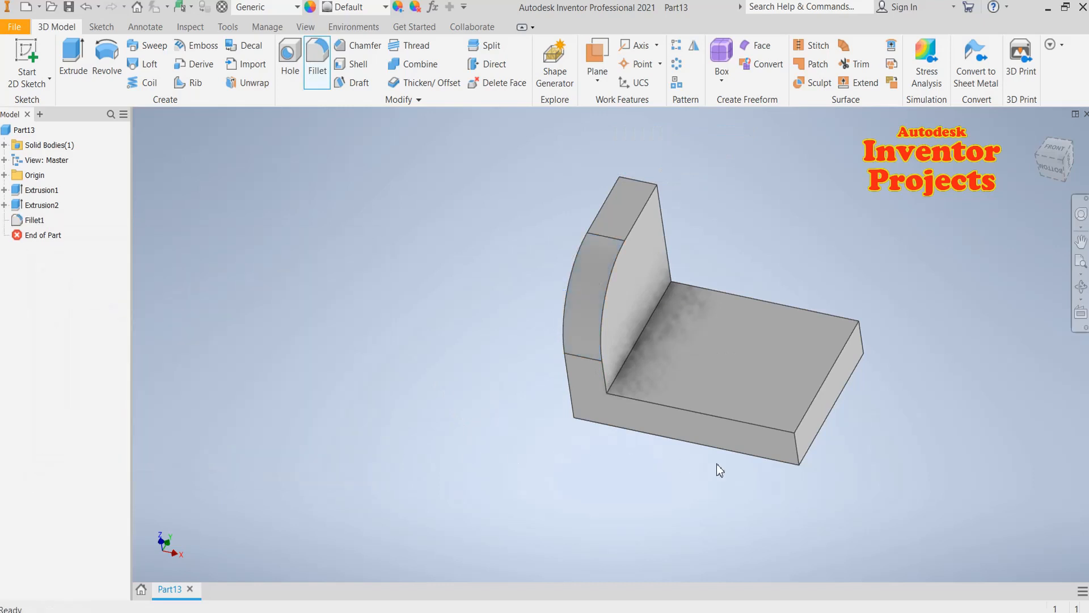
- Start a new 2D sketch on the L-shaped end face on the side away from the rounded corner
middle_click_drag(761, 467, 712, 469, "shift")
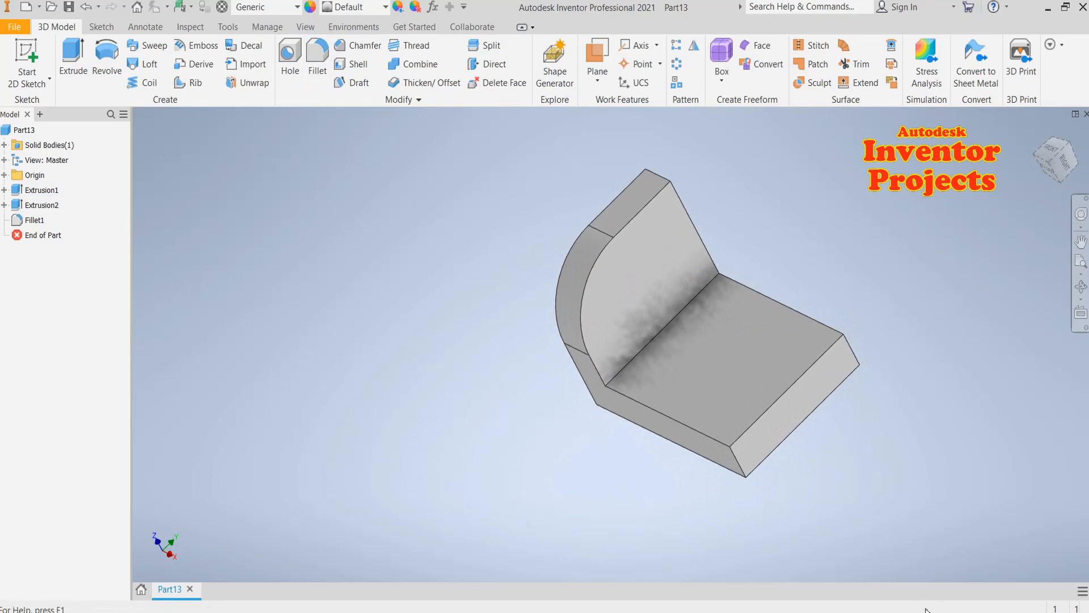
middle_click_drag(863, 479, 679, 508, "shift")
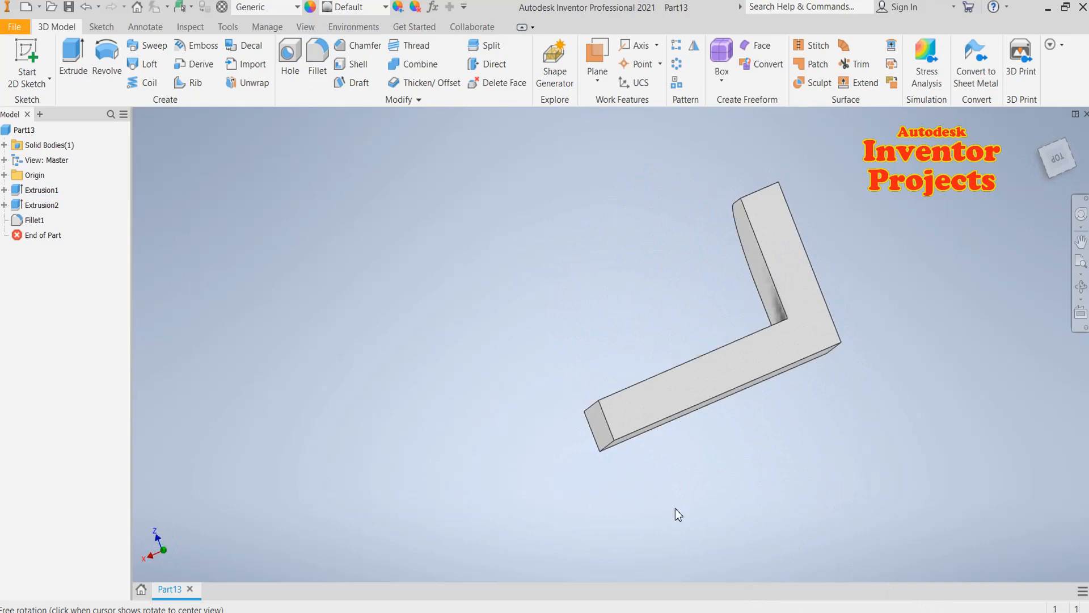
key("s")
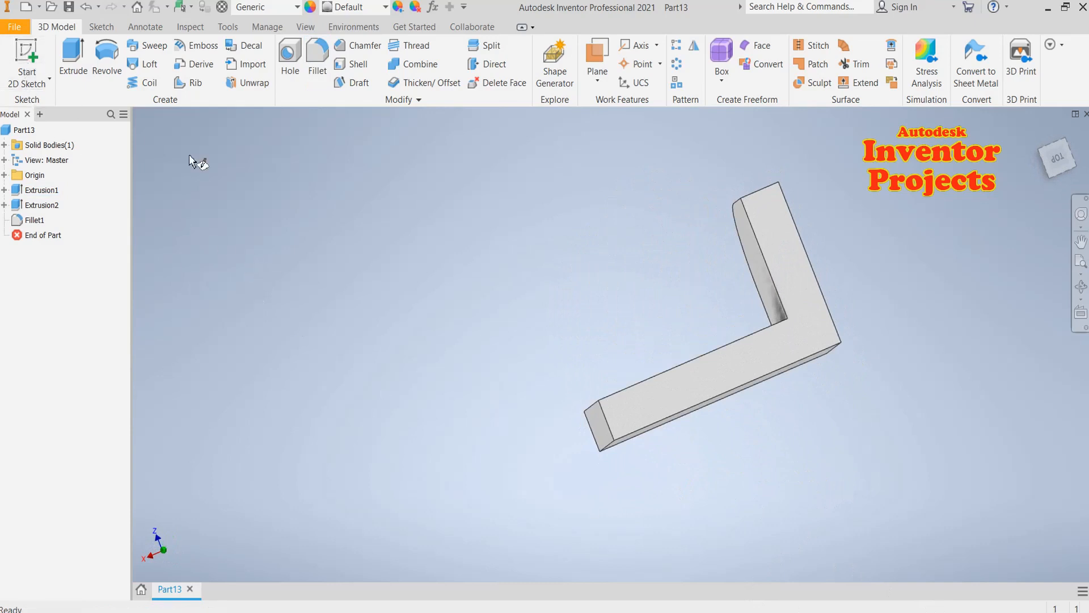
left_click(684, 383)
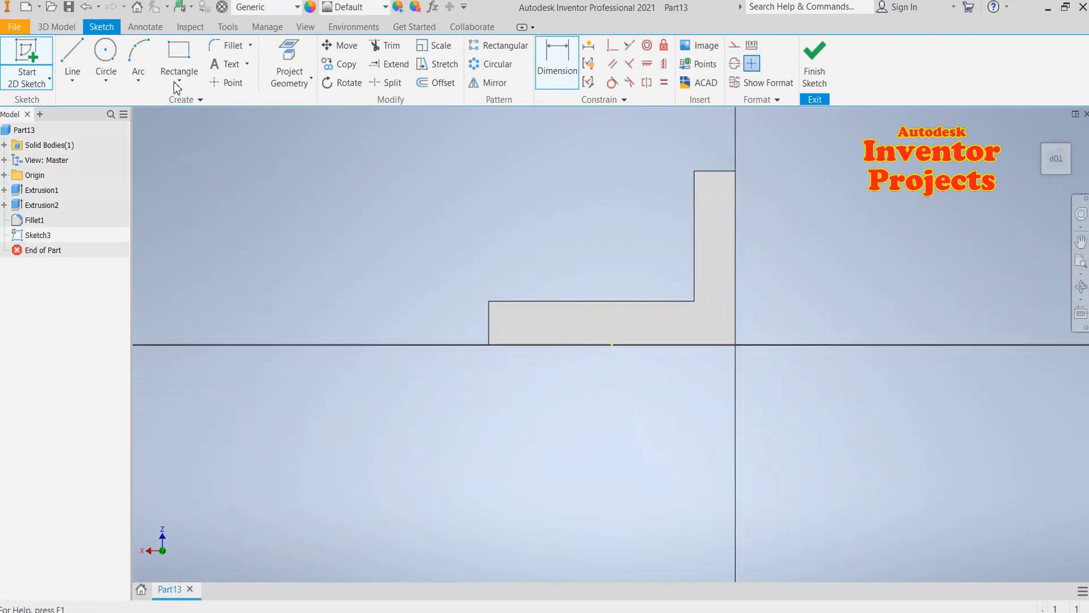
- Draw a two-point rectangle about 45 by 30 mm from the inner corner of the L-shaped face into the open space
key("r")
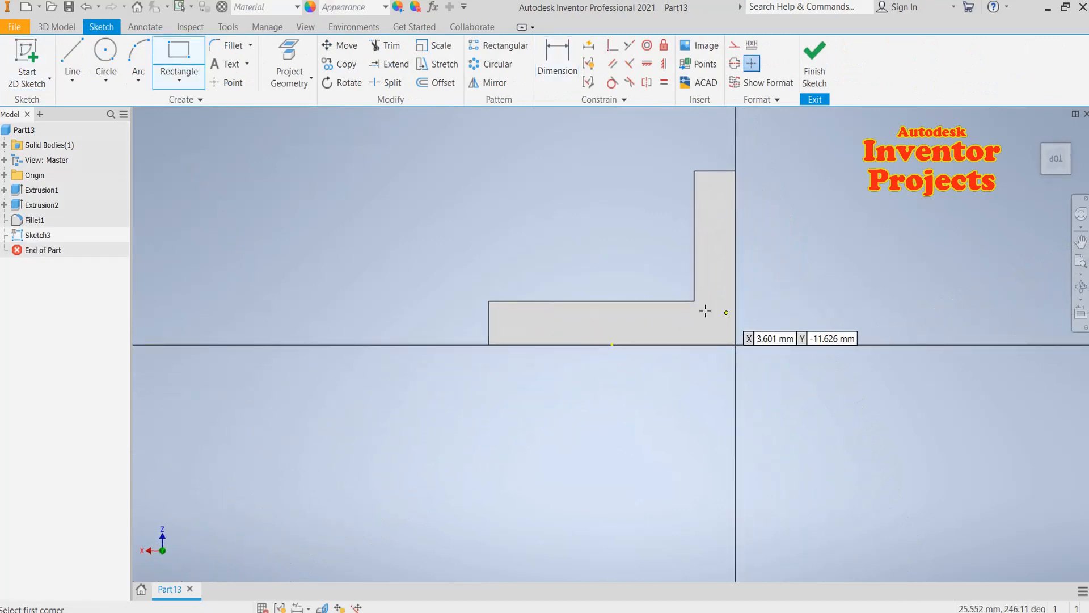
scroll(696, 301, "down", 3)
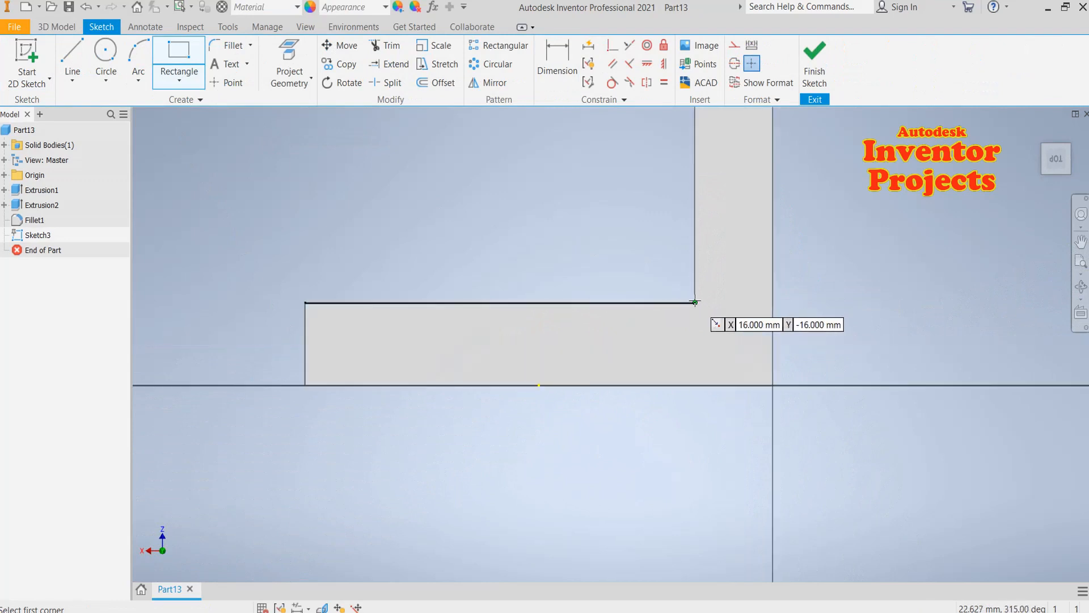
left_click(695, 304)
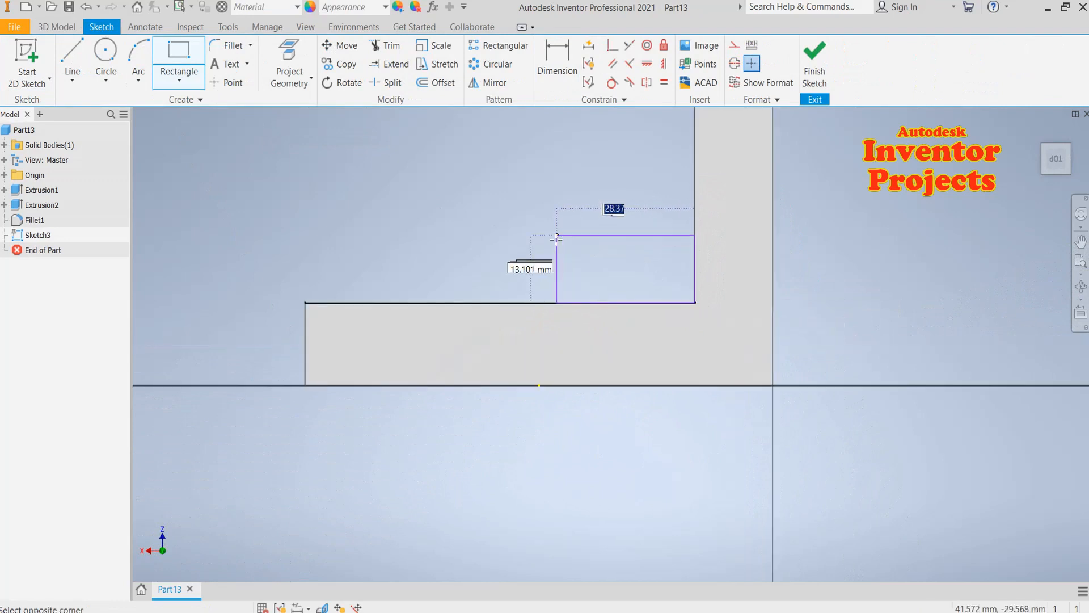
scroll(554, 237, "up", 2)
left_click(509, 185)
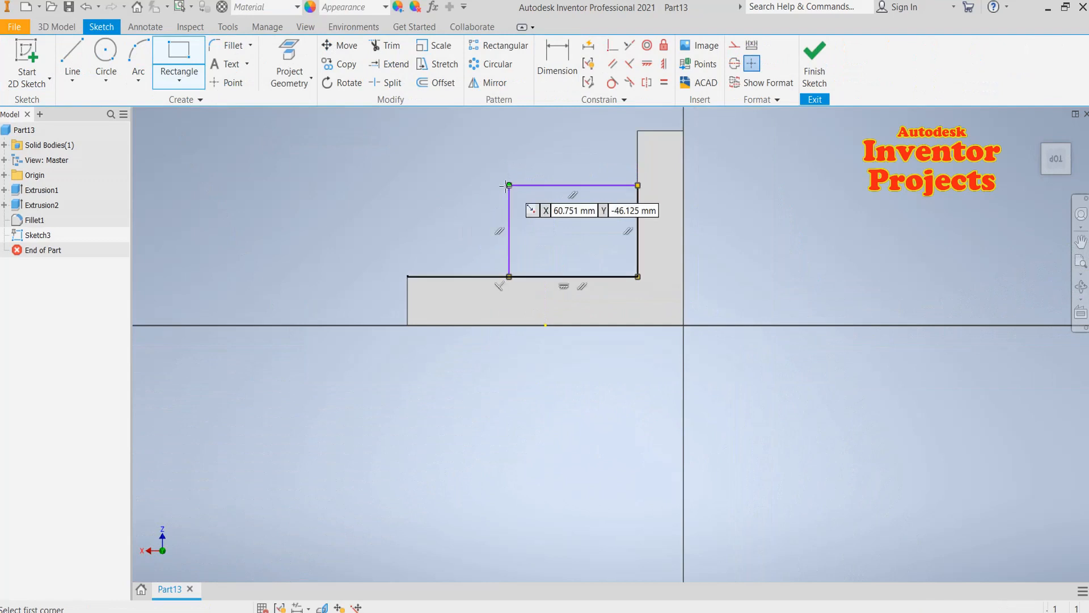
- Dimension the rectangle to 40 mm wide and 28 mm high
left_click(555, 67)
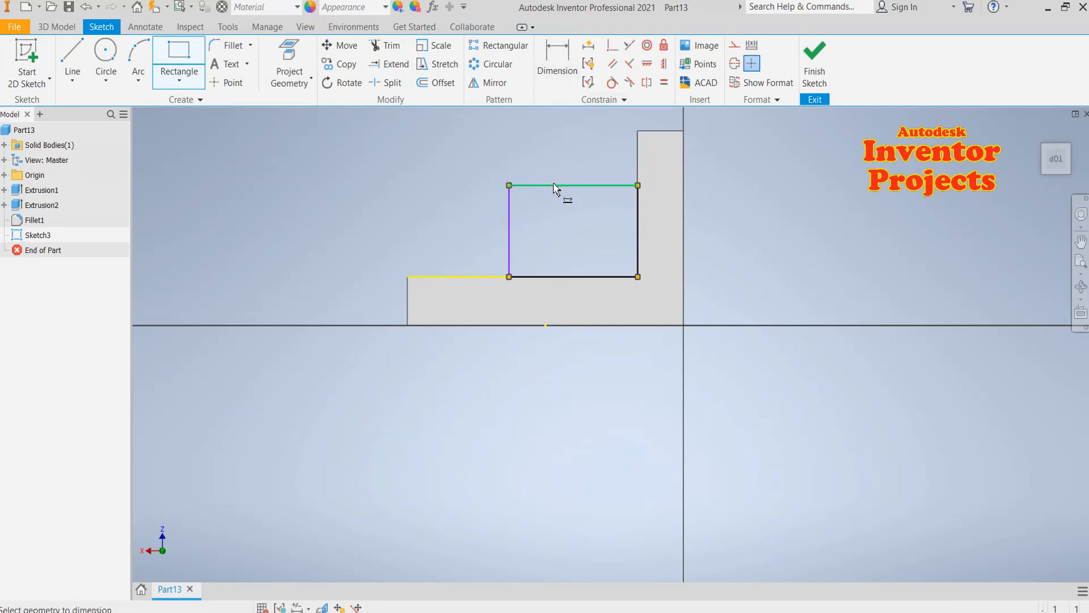
left_click(555, 185)
left_click(557, 155)
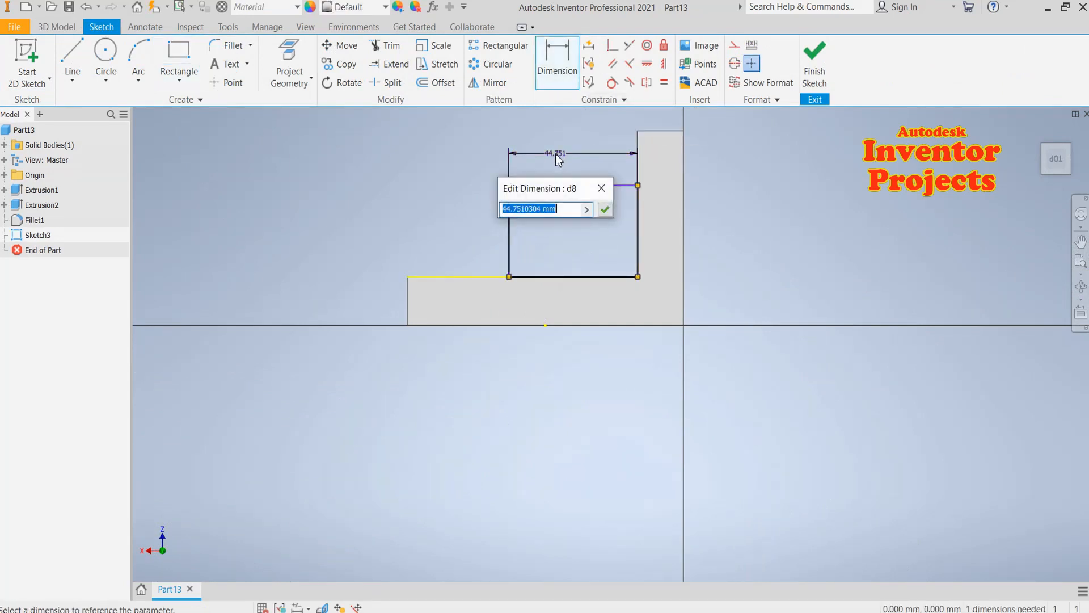
type("40")
key("Return")
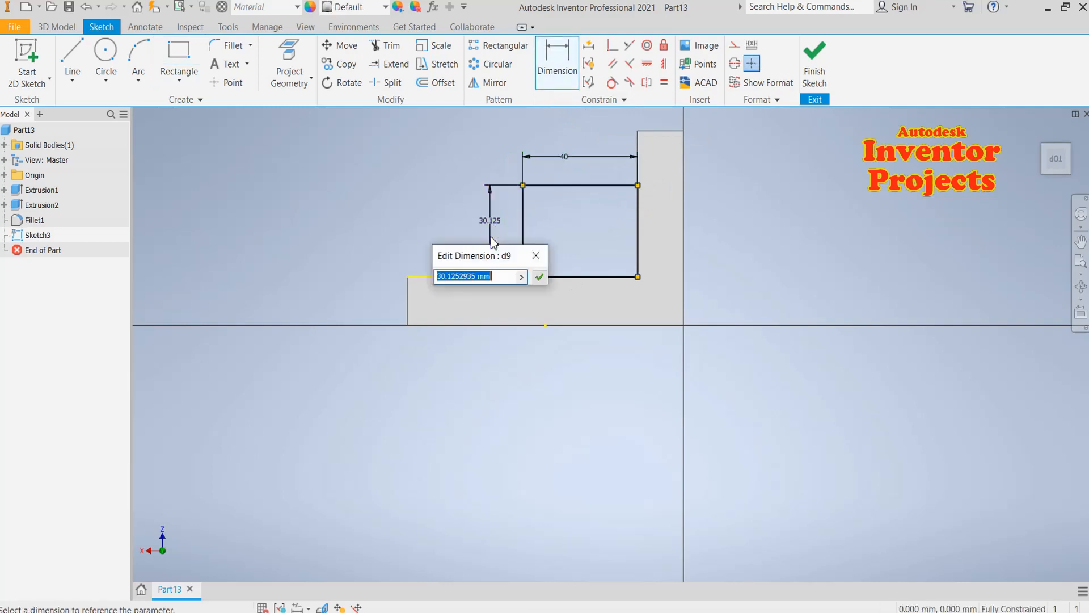
left_click(538, 277)
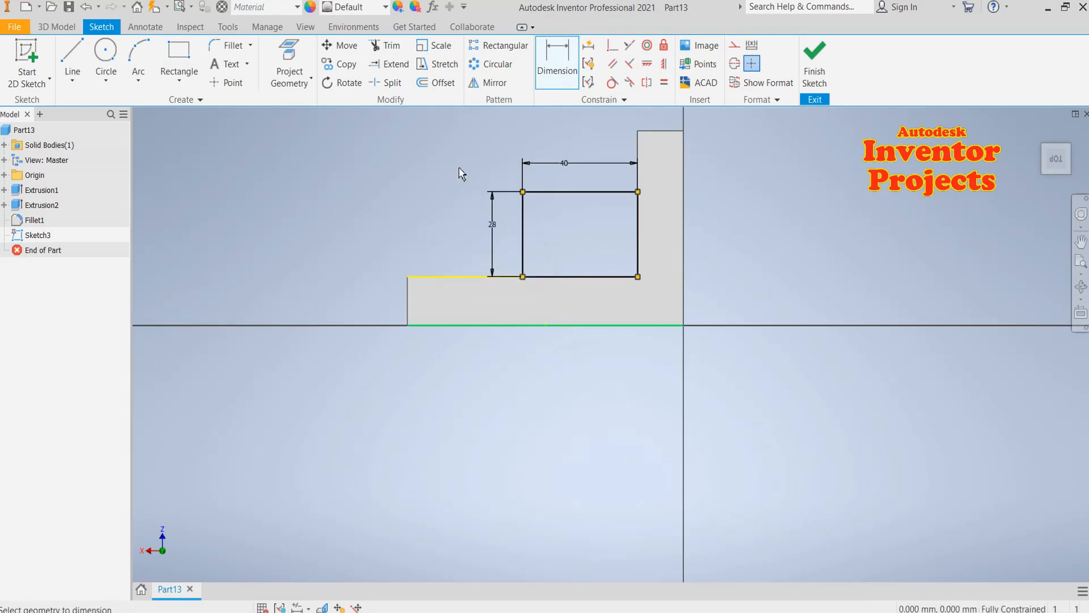
- Draw a 24 mm diameter circle centred on the midpoint of the rectangle's upper edge
key("c")
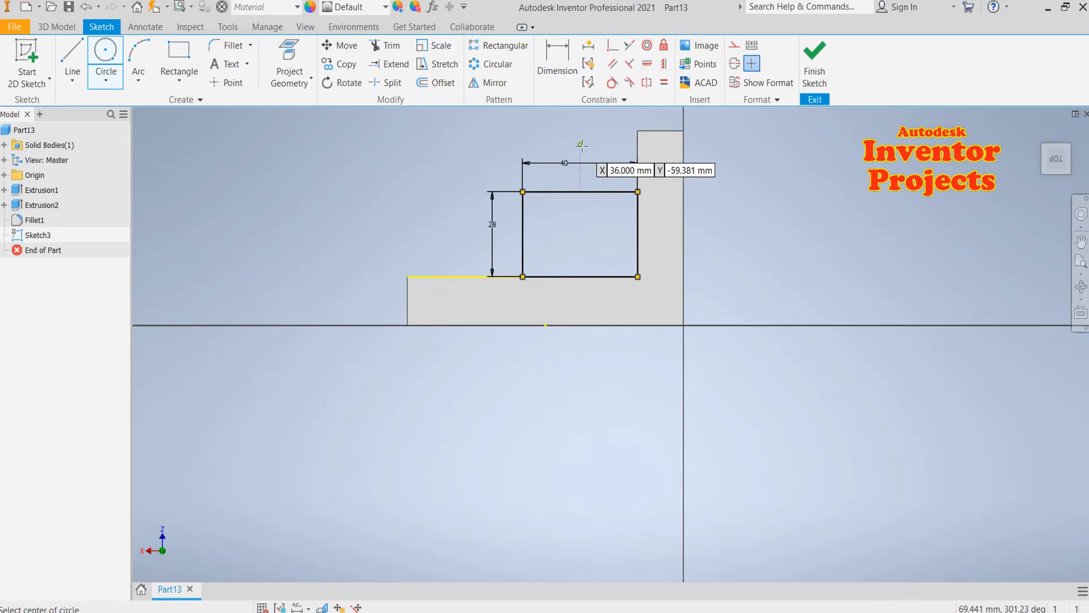
scroll(579, 176, "down", 5)
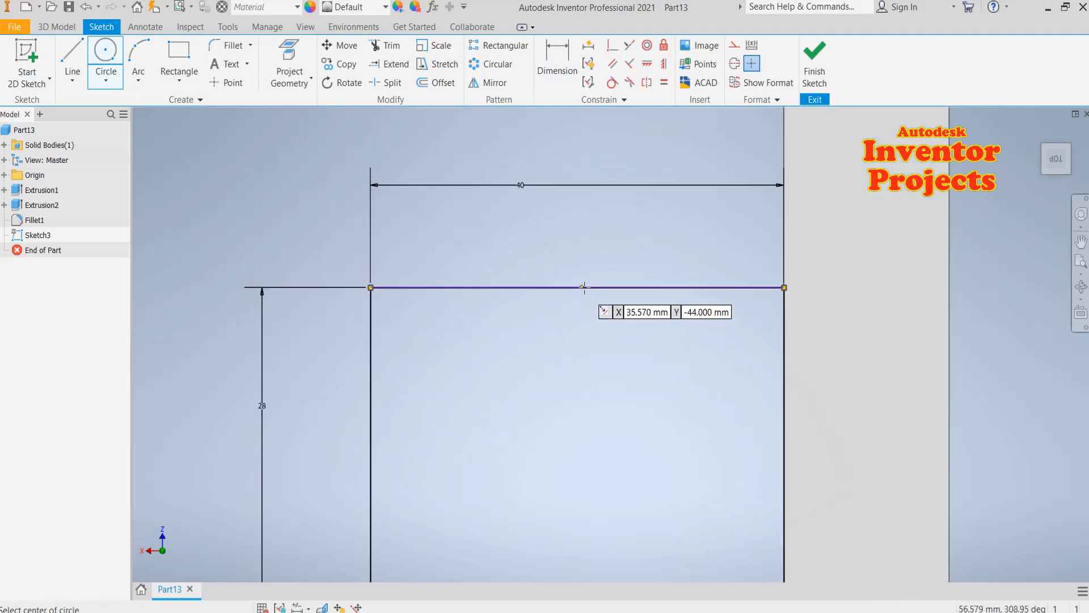
left_click(577, 288)
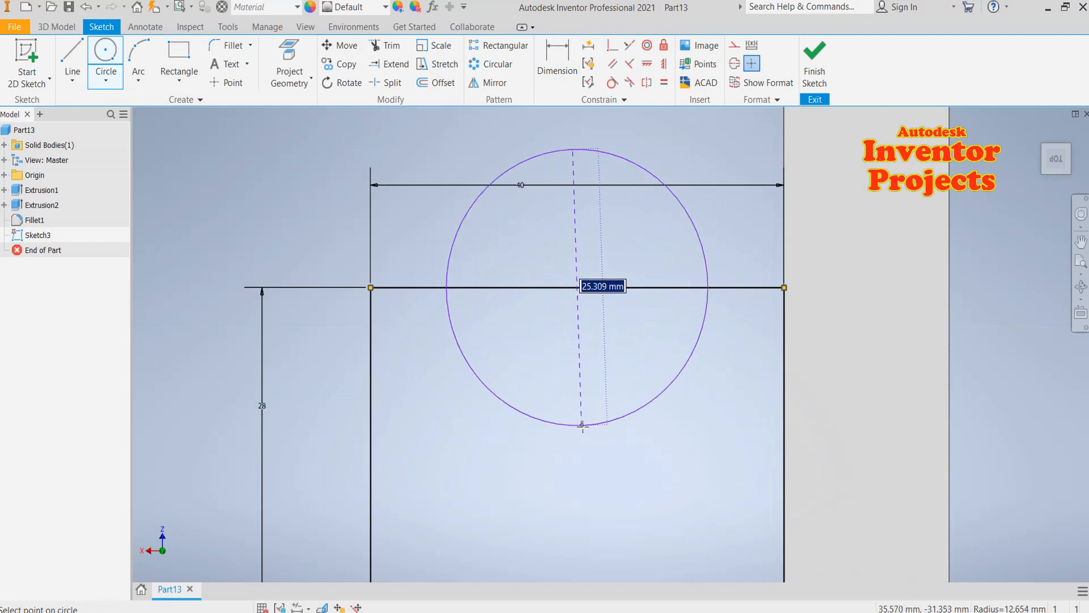
type("24")
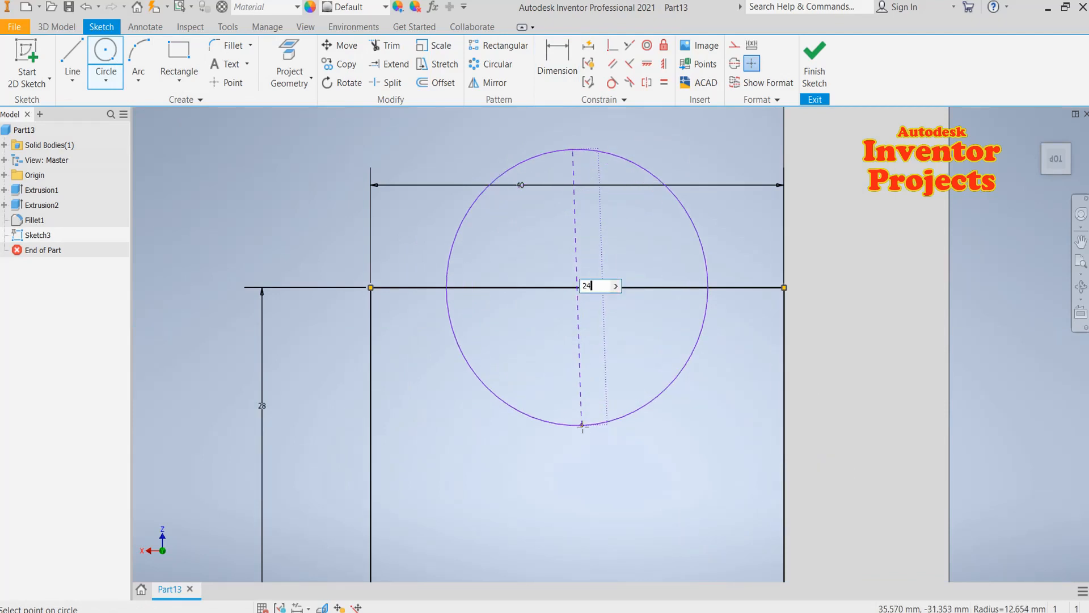
key("Return")
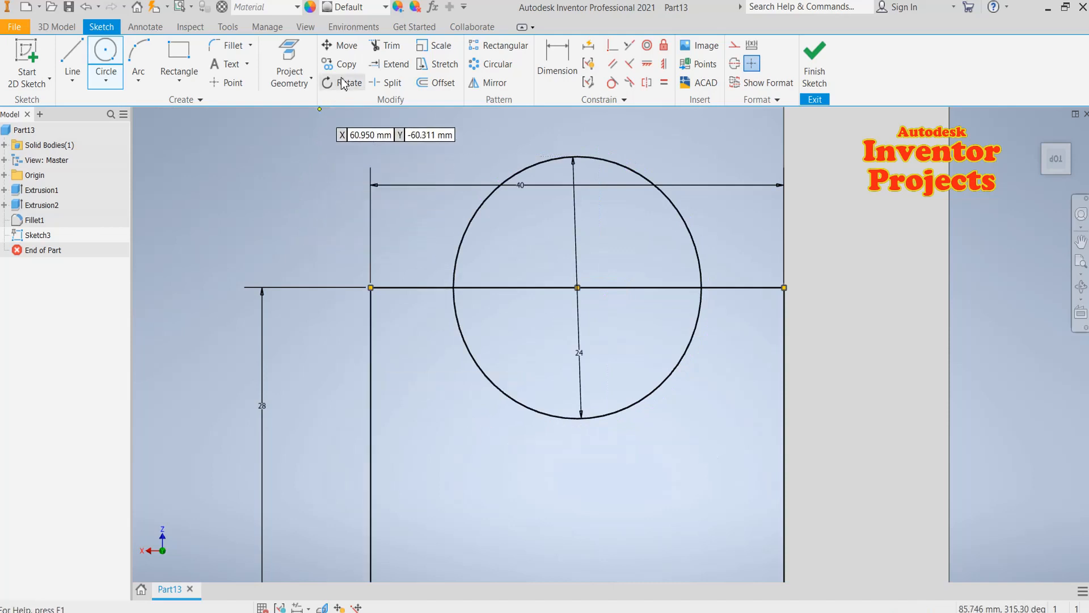
- Trim the circle's upper half and the edge segment inside it to leave a semicircular notch, and finish the sketch
left_click(388, 46)
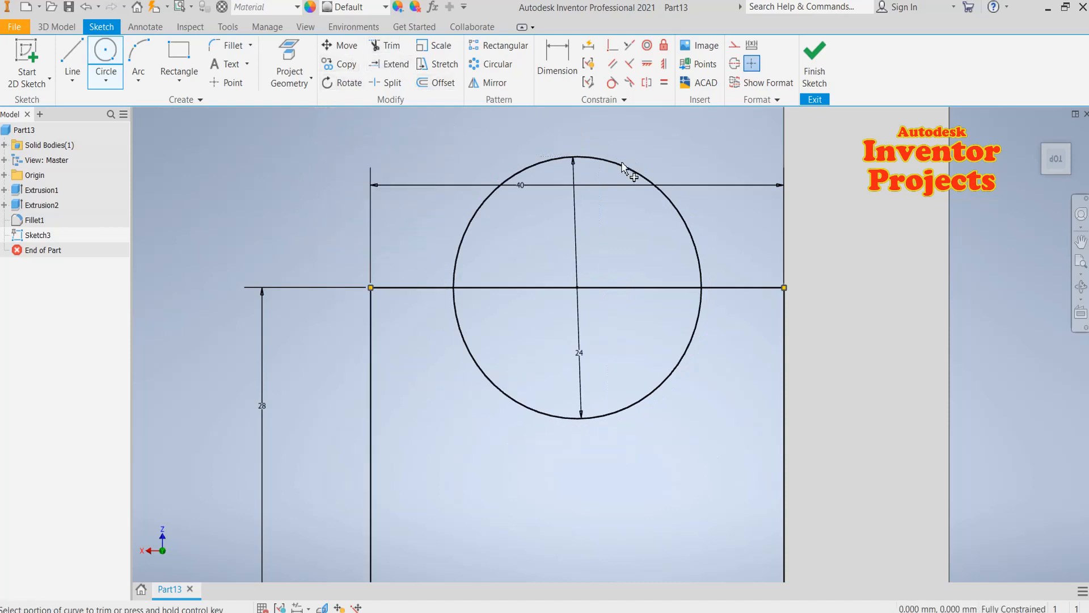
left_click(667, 170)
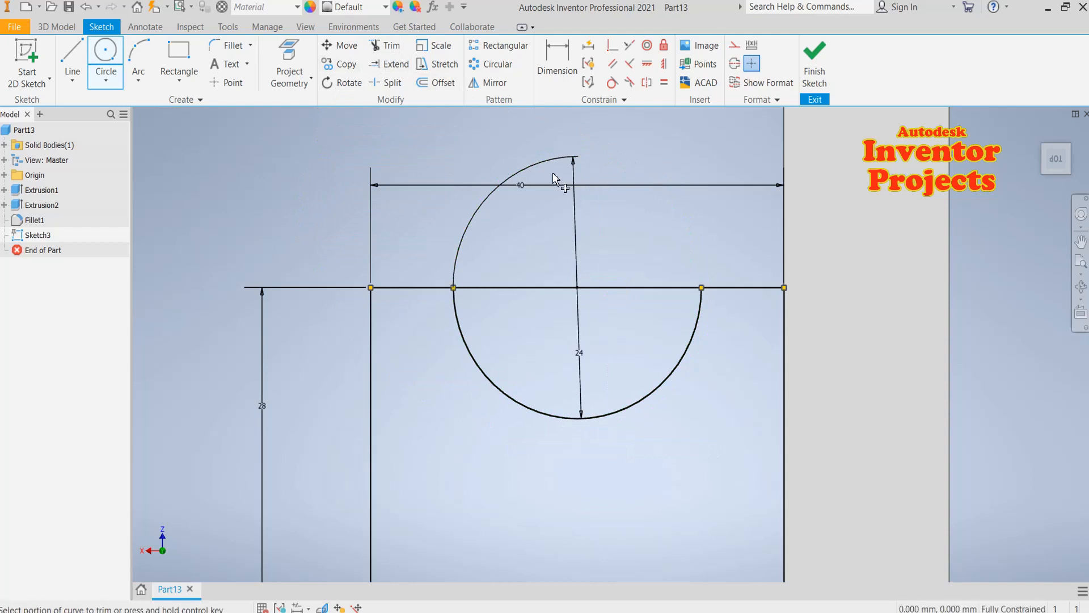
left_click(530, 289)
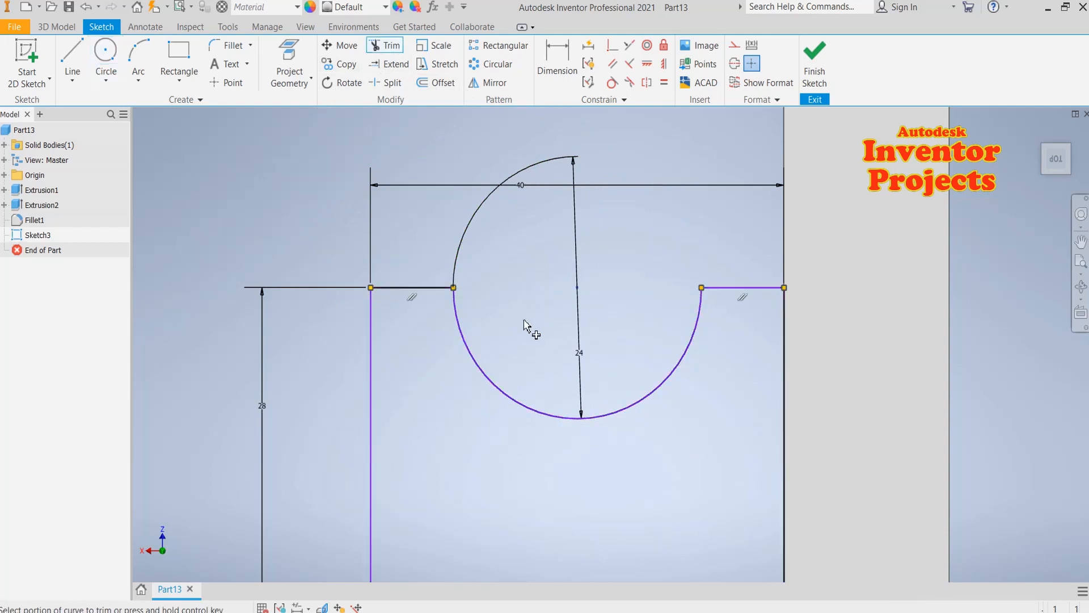
scroll(602, 335, "up", 2)
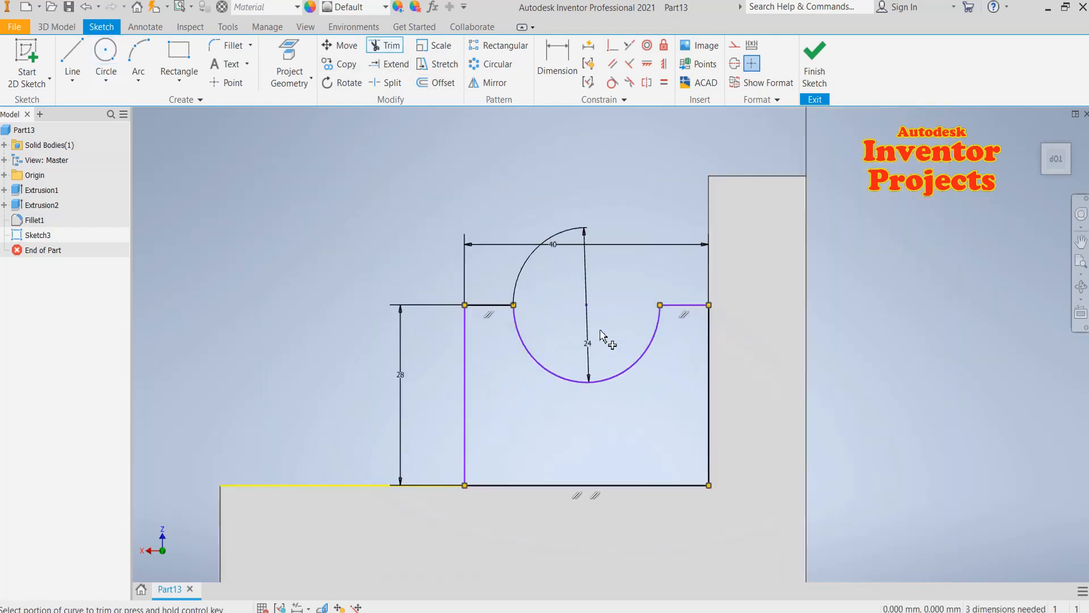
left_click(815, 63)
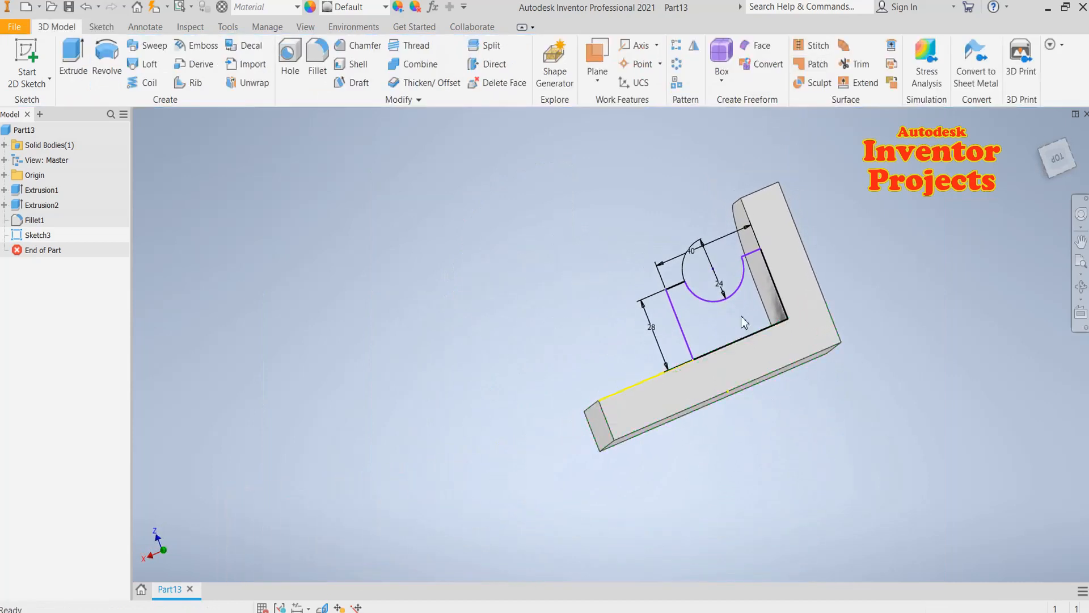
- Extrude the notched block profile 42 mm in the flipped direction across the base, joined to the part
mouse_move(729, 327)
middle_mouse_down("shift")
mouse_move(749, 346)
mouse_move(826, 331)
middle_mouse_up("shift")
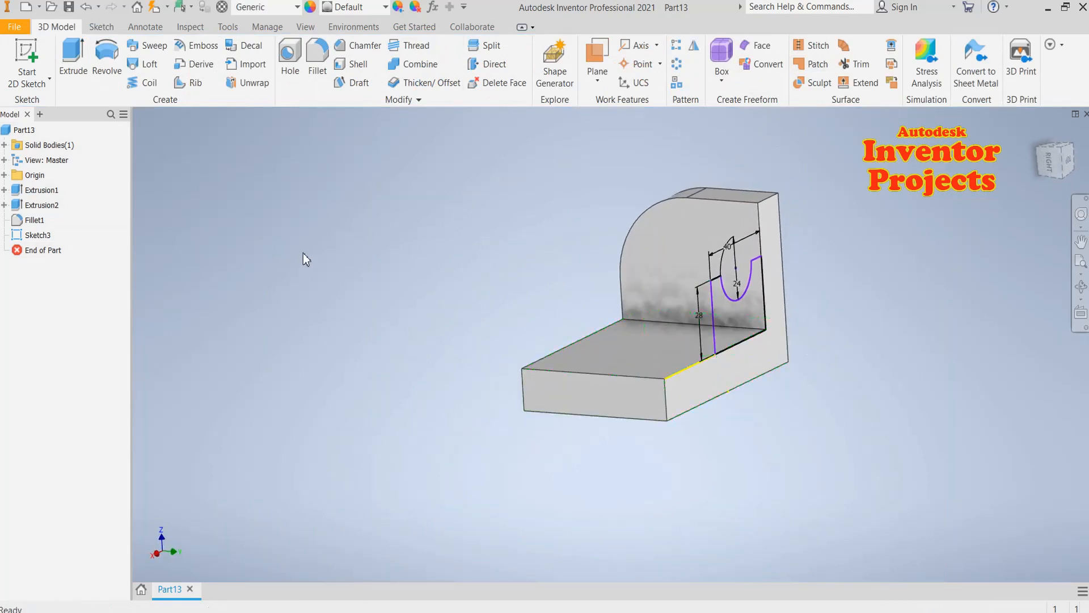
left_click(73, 59)
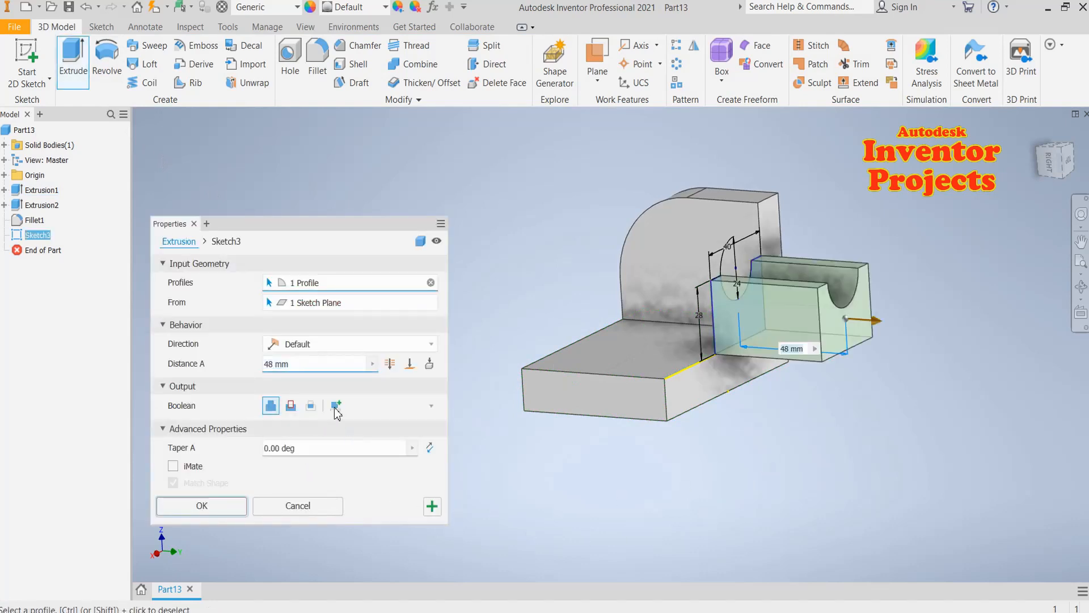
left_click(430, 344)
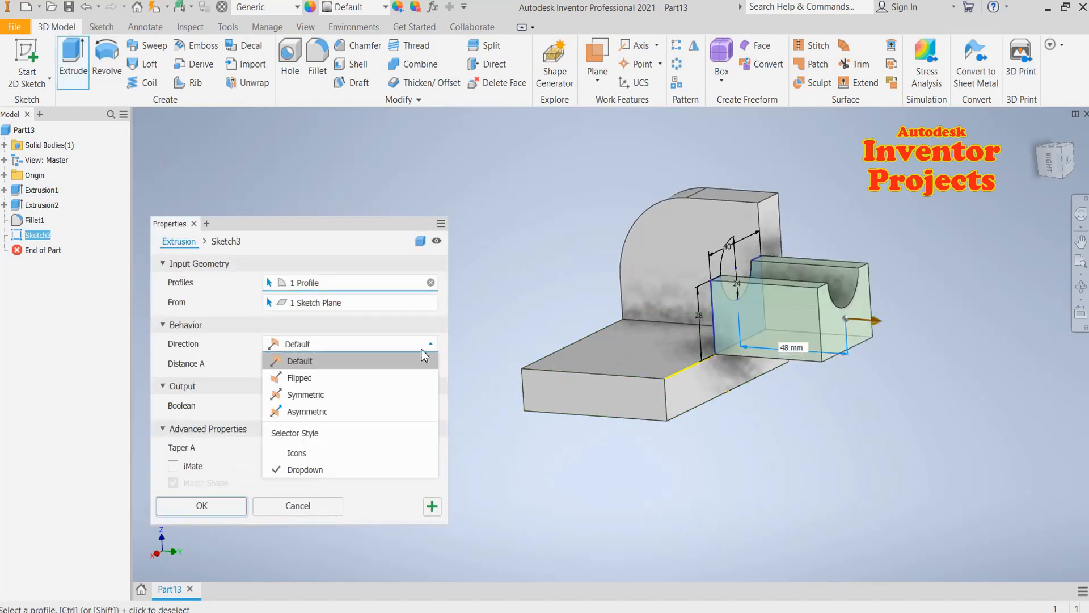
left_click(370, 381)
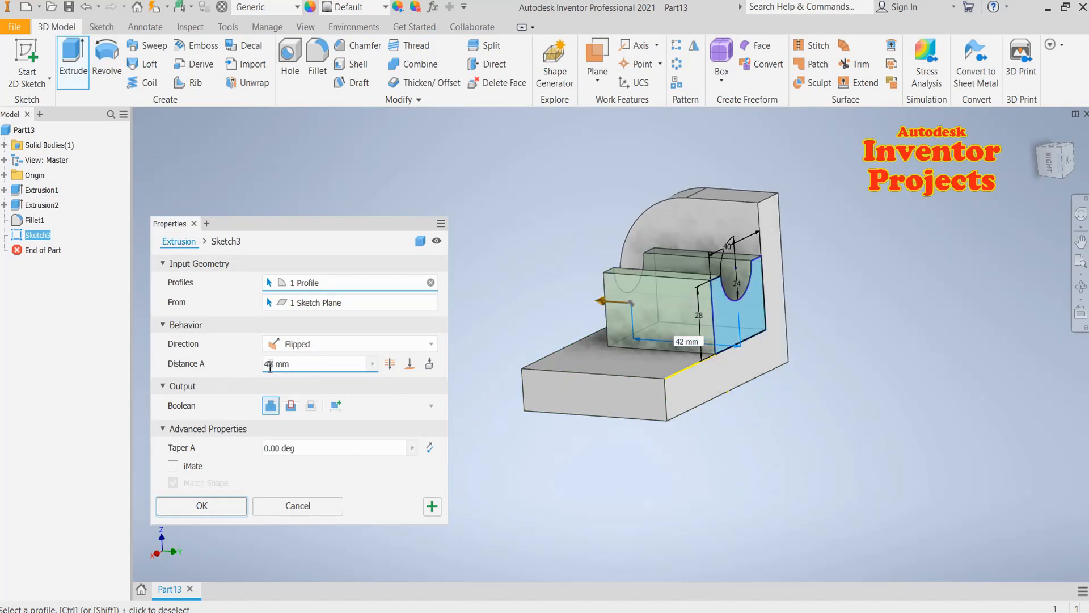
left_click(202, 506)
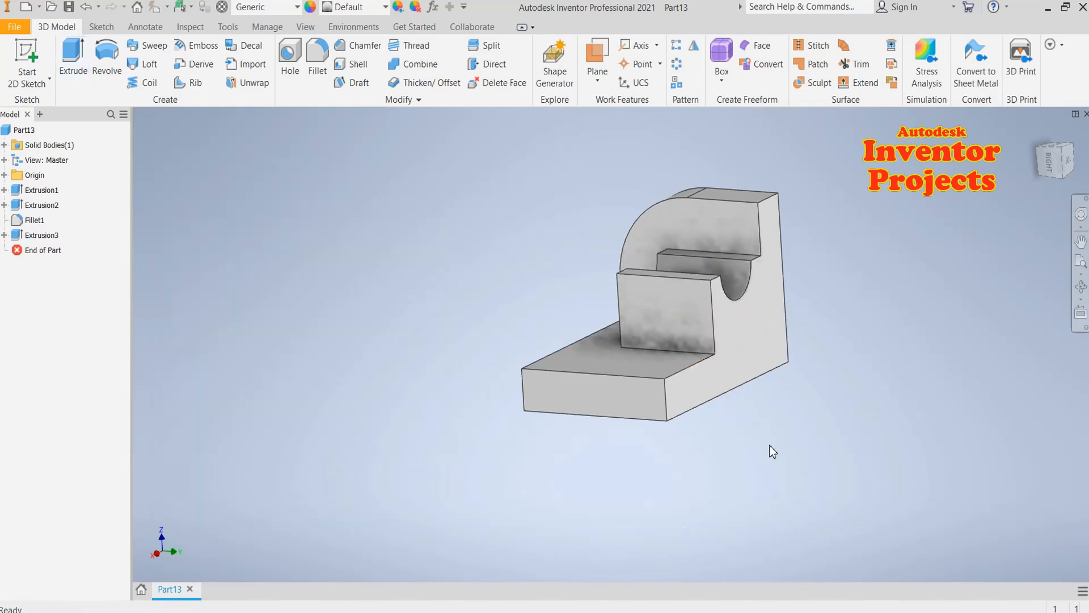
- Sketch a closed triangle on the part's stepped side face, joining the notched block's outer top corner, its foot and the base's end corner
left_click(27, 57)
left_click(754, 372)
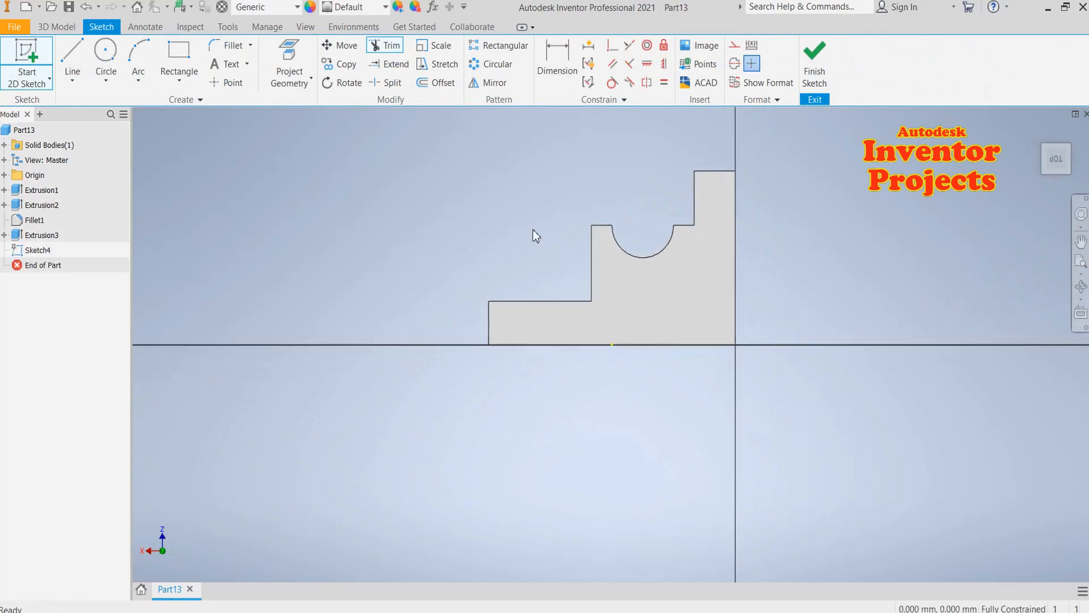
left_click(72, 63)
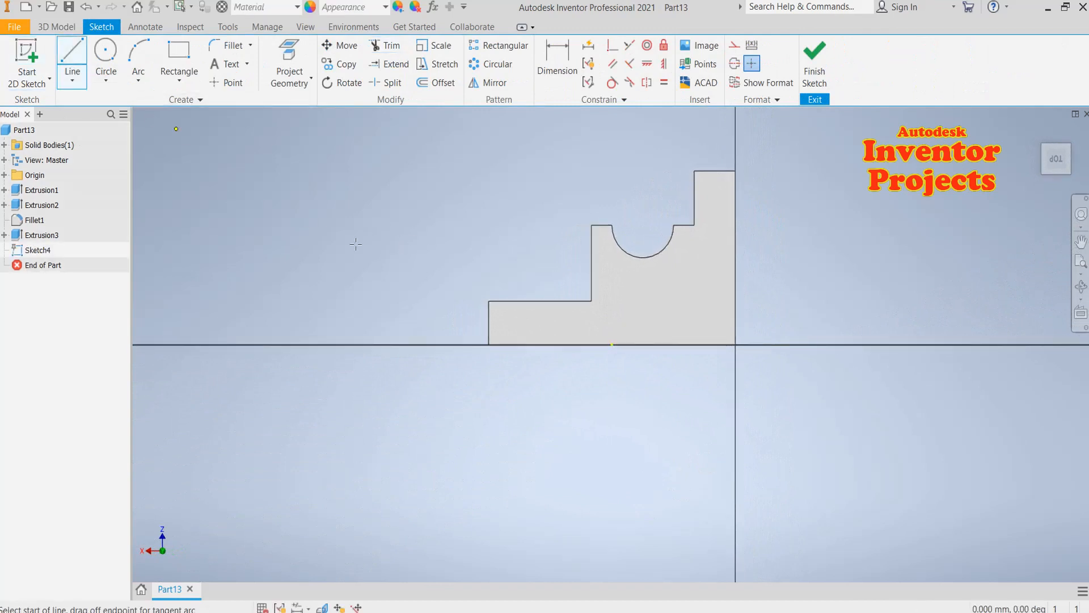
scroll(610, 220, "up", 3)
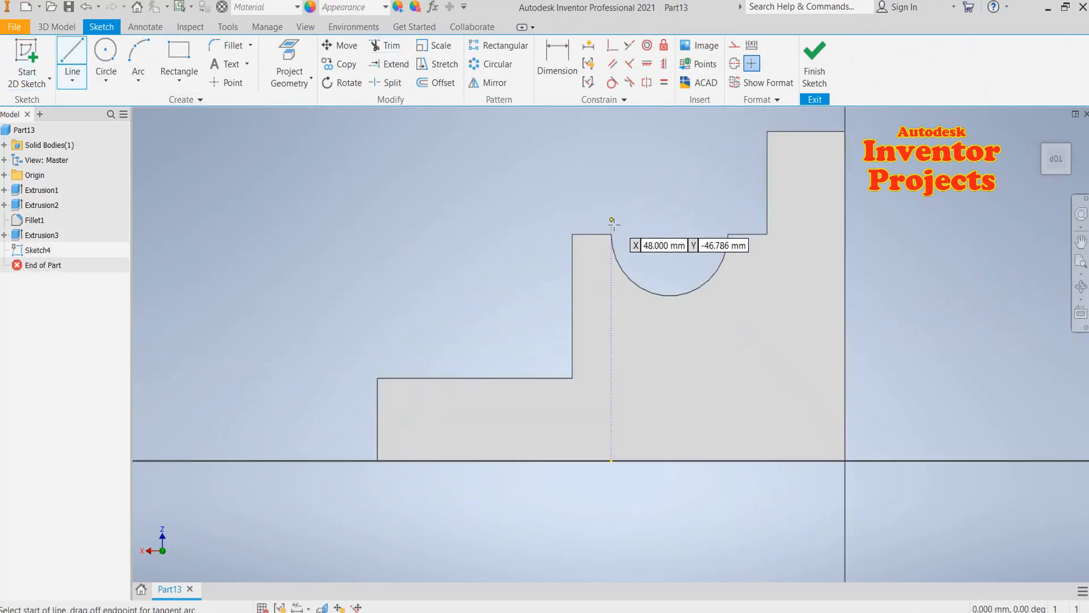
left_click(573, 235)
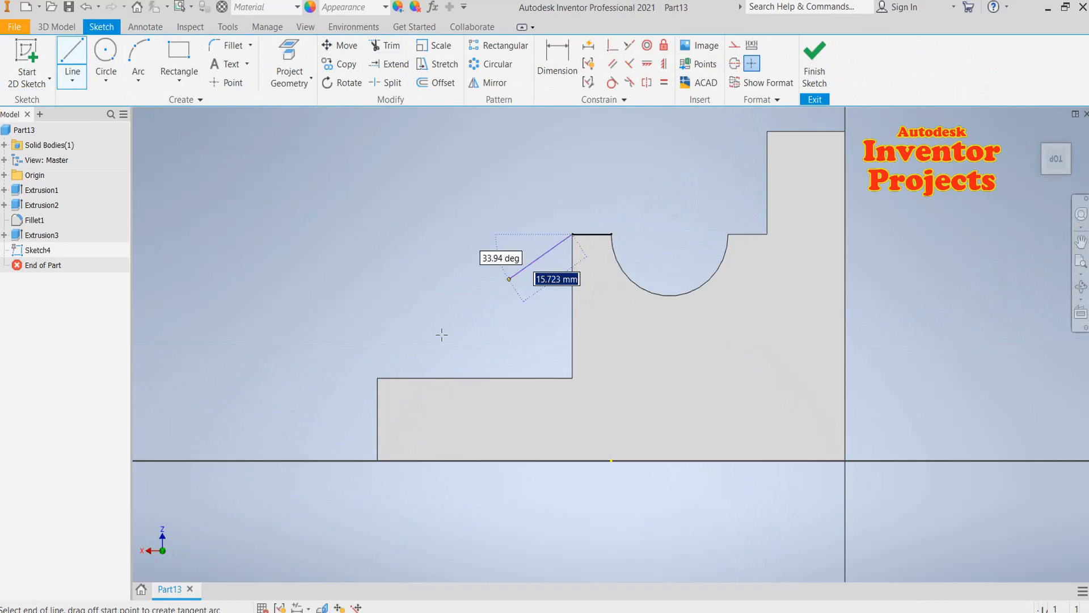
left_click(378, 379)
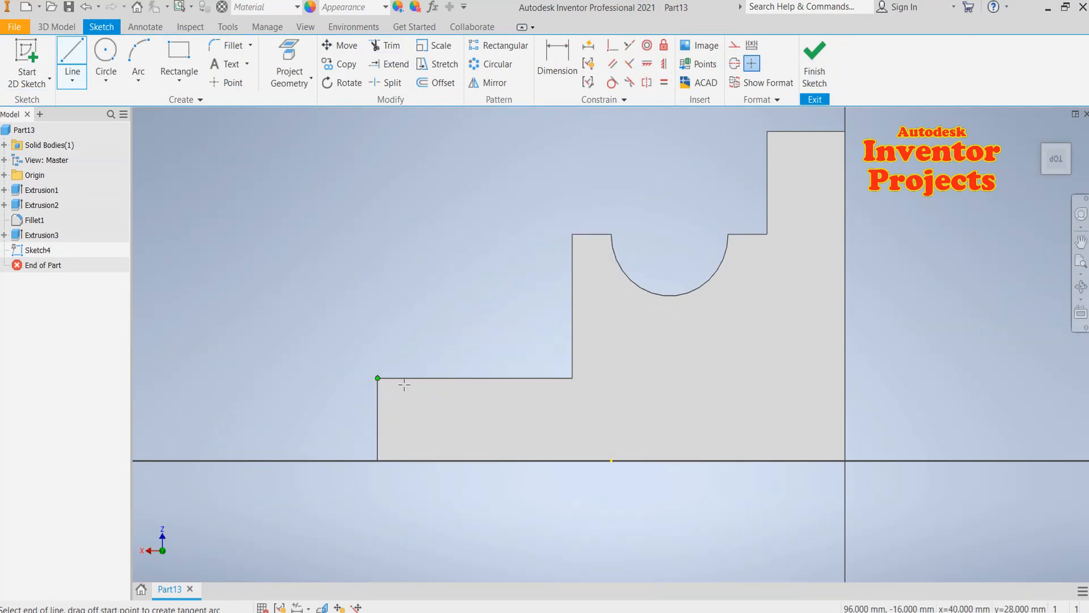
double_click(573, 379)
left_click(573, 234)
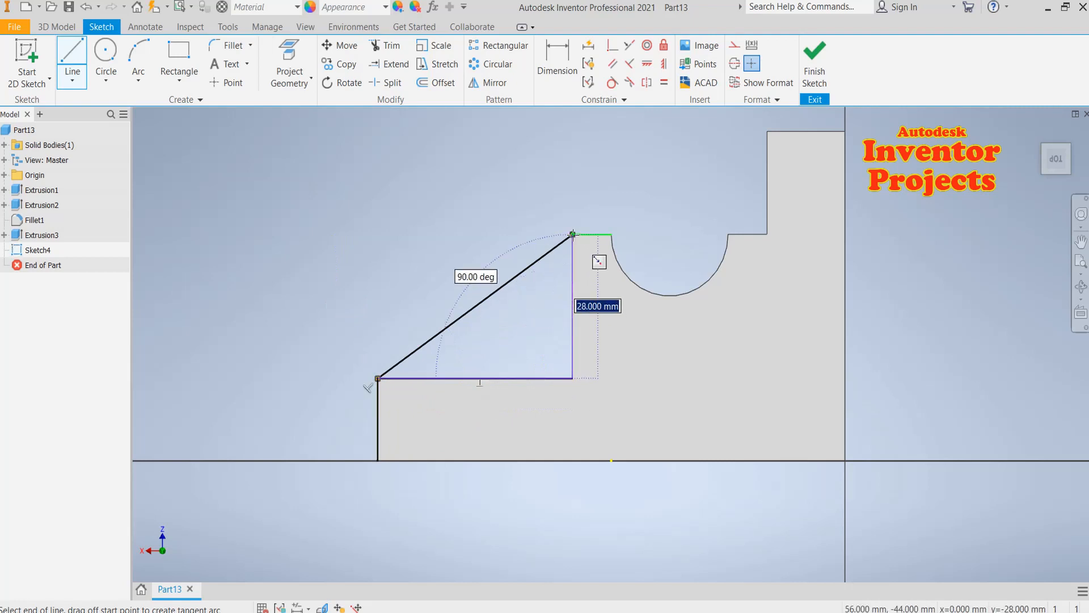
double_click(573, 235)
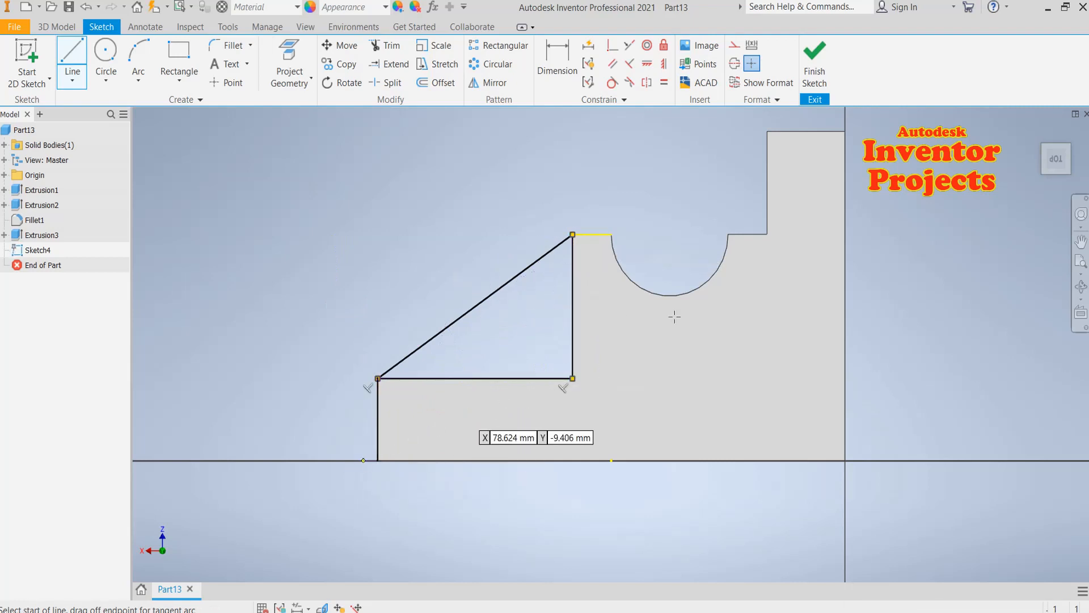
left_click(815, 63)
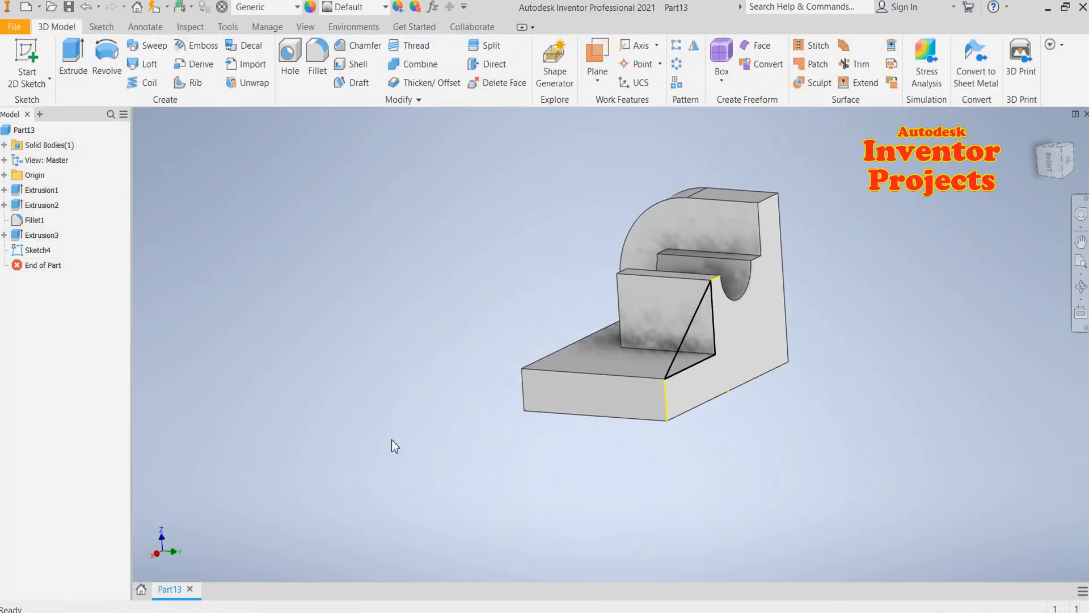
- Extrude the triangle 12 mm in the flipped direction to form a joined rib between the base and the block
left_click(73, 59)
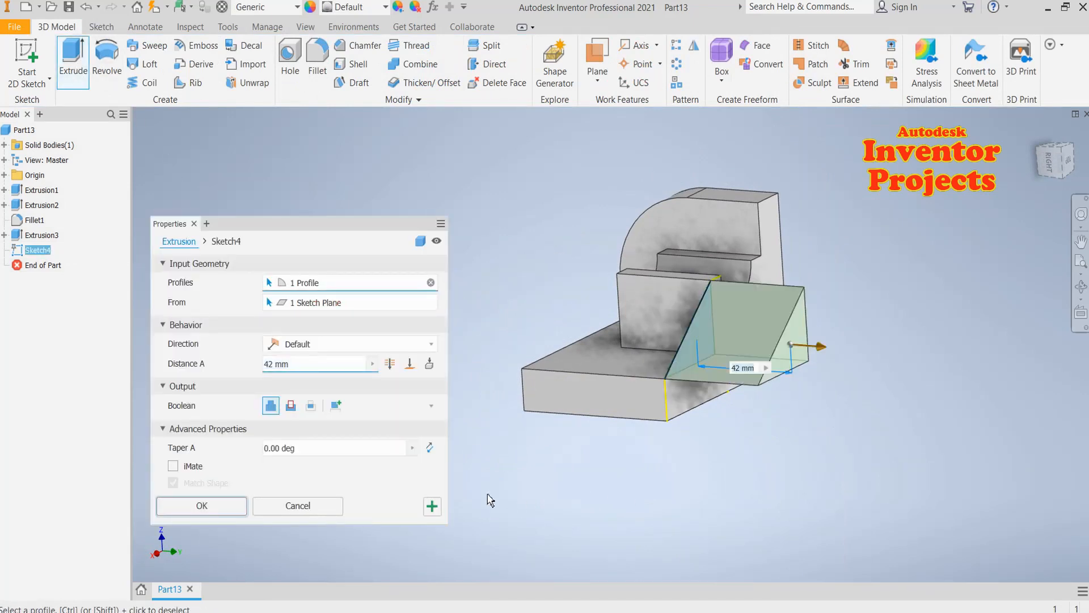
double_click(275, 365)
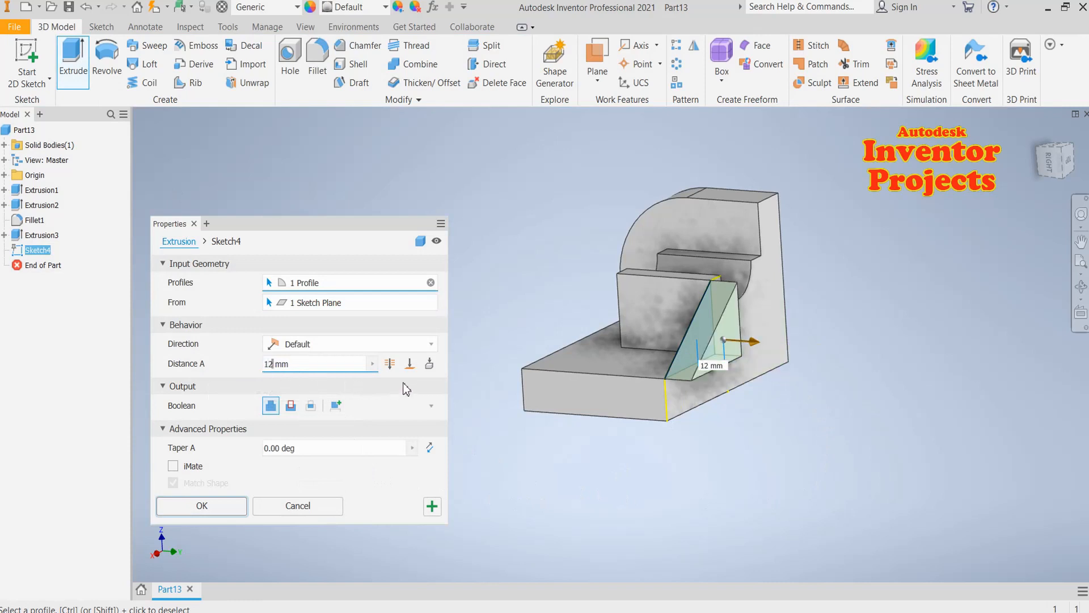
left_click(432, 344)
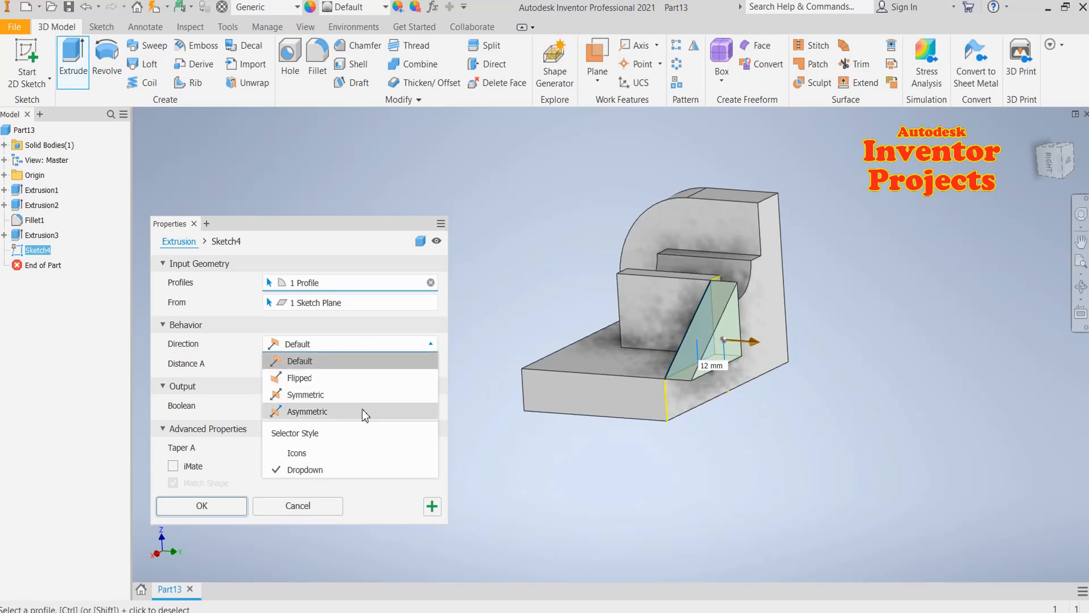
left_click(361, 385)
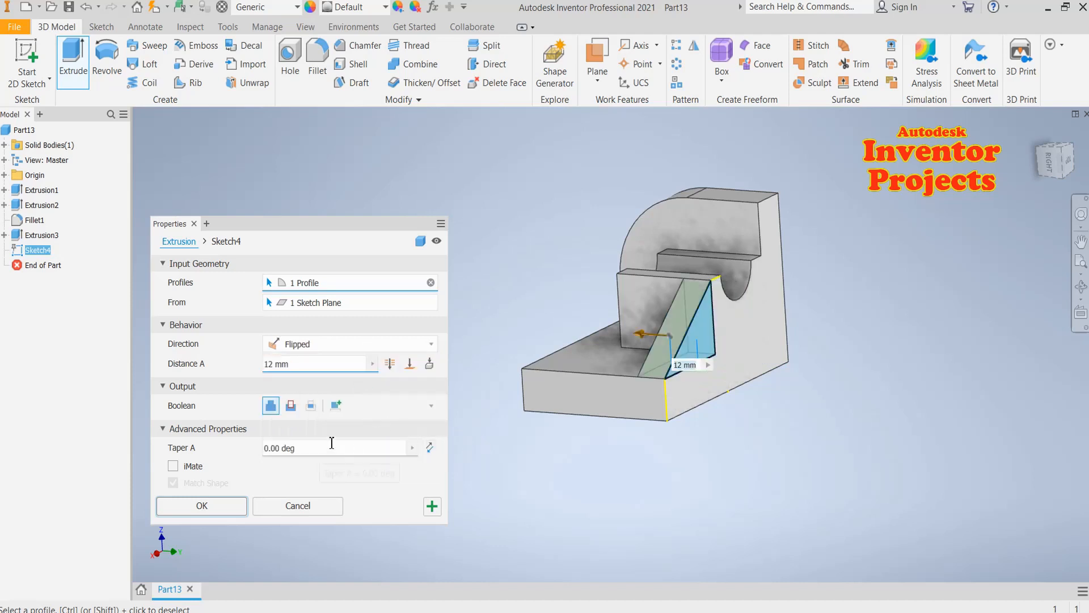
left_click(203, 505)
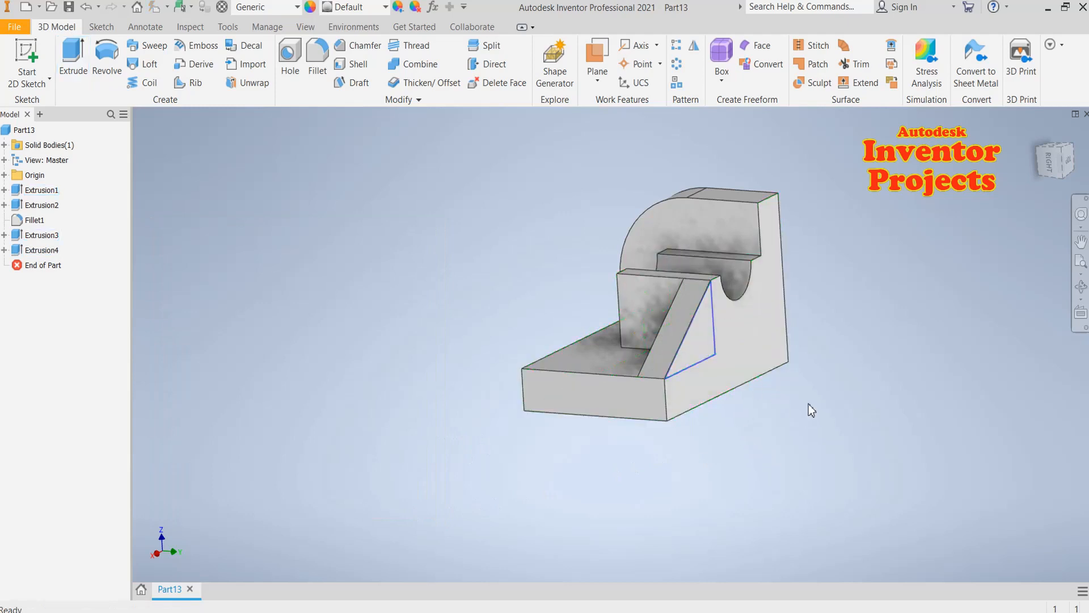
- Start a sketch on the base's upper face and draw a straight line about 21 mm long running inward from near its free end
middle_click_drag(807, 403, 869, 371)
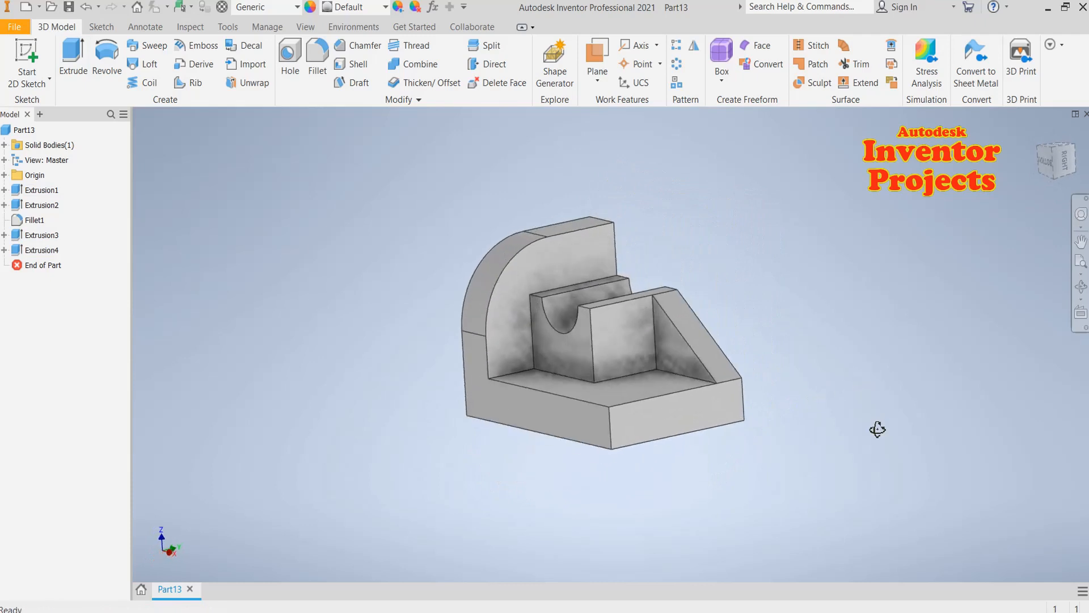
middle_click_drag(877, 429, 782, 405, "shift")
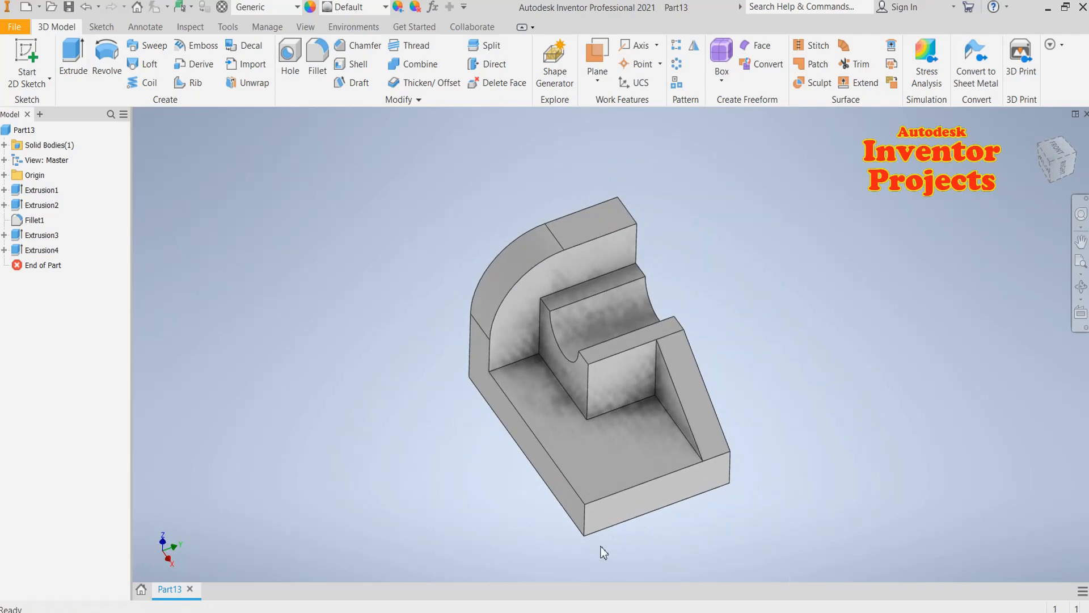
left_click(46, 54)
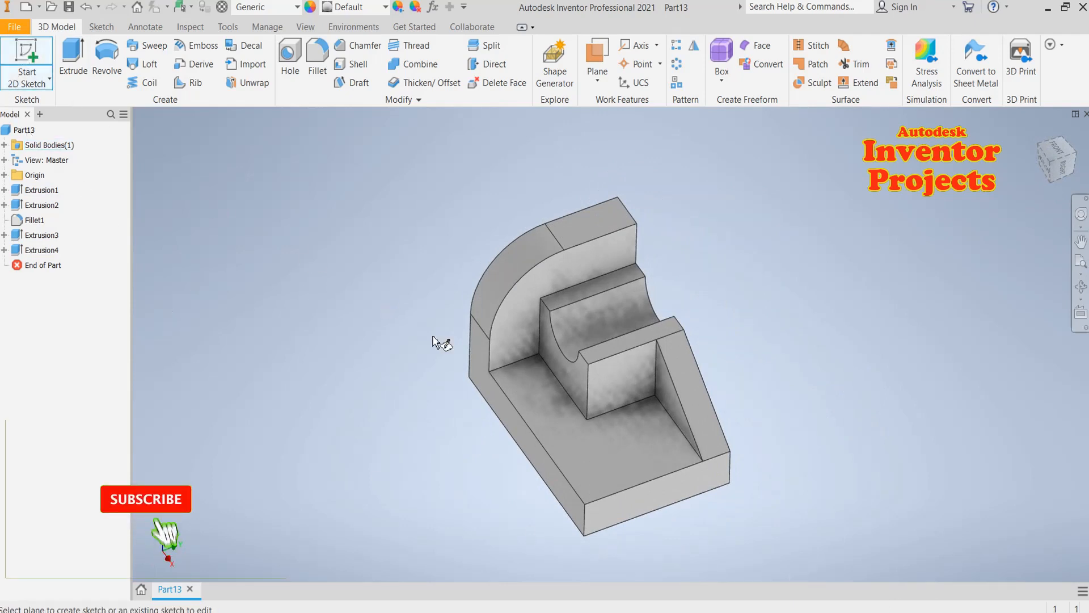
left_click(588, 446)
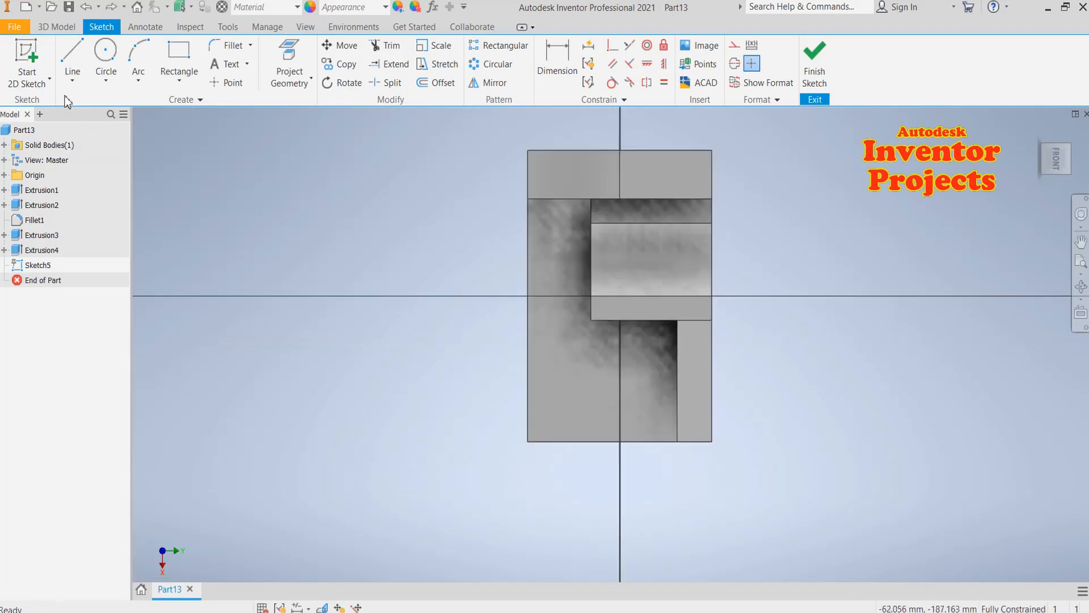
left_click(72, 56)
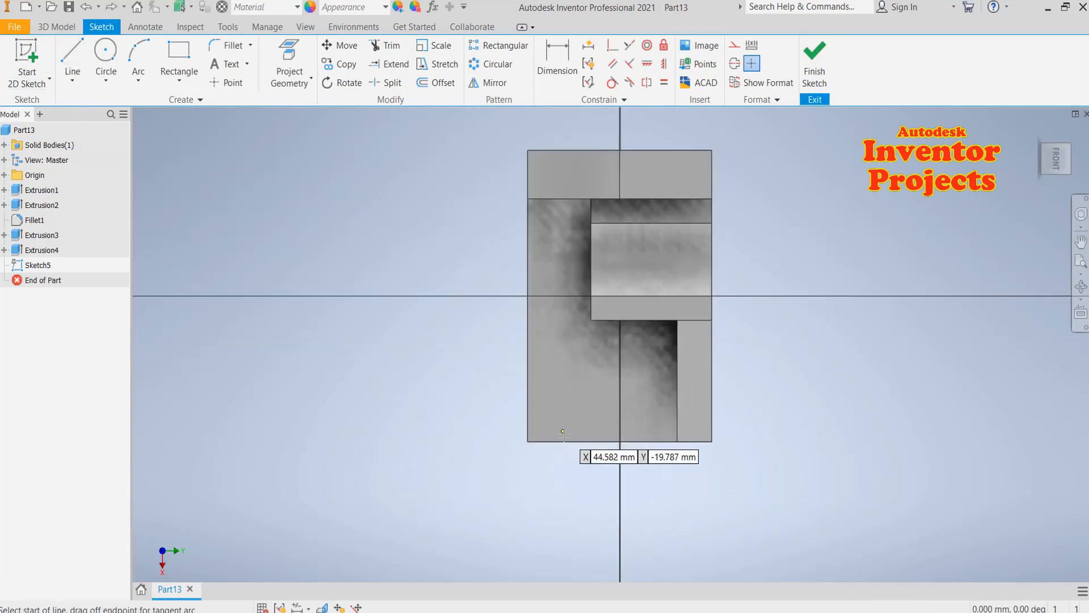
left_click(563, 434)
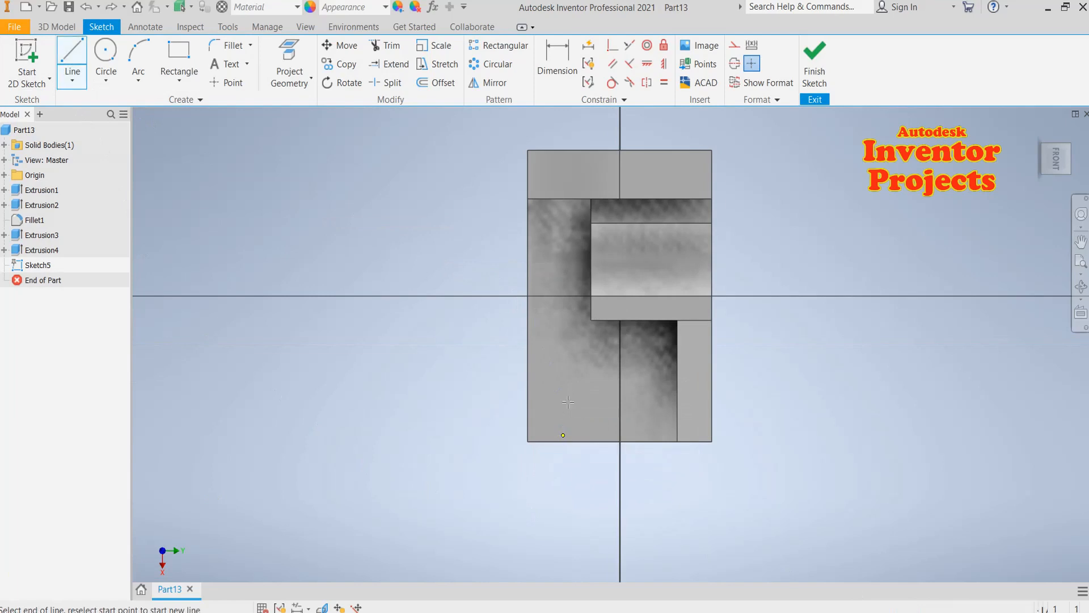
left_click(563, 370)
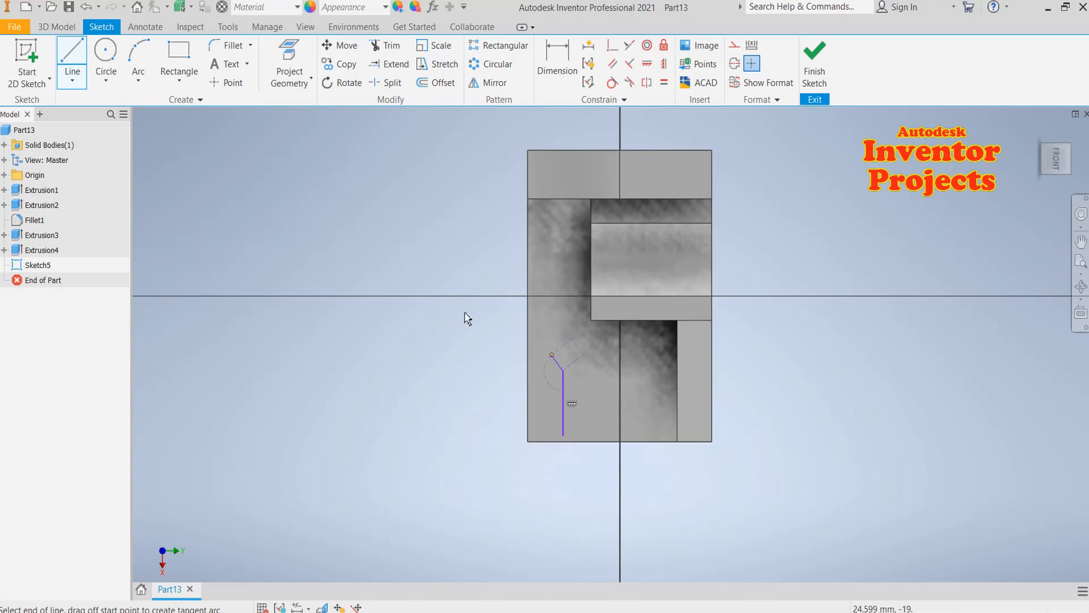
- Draw a semicircular three-point arc of about 6 mm radius from the line's inner end, bulging towards the upright wall
key("a")
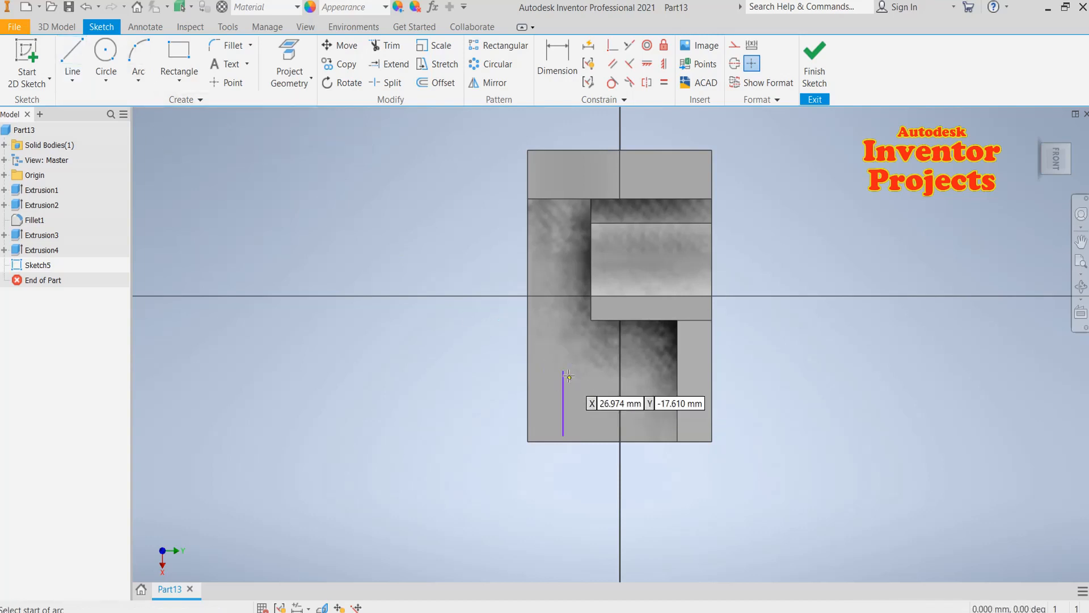
left_click(563, 371)
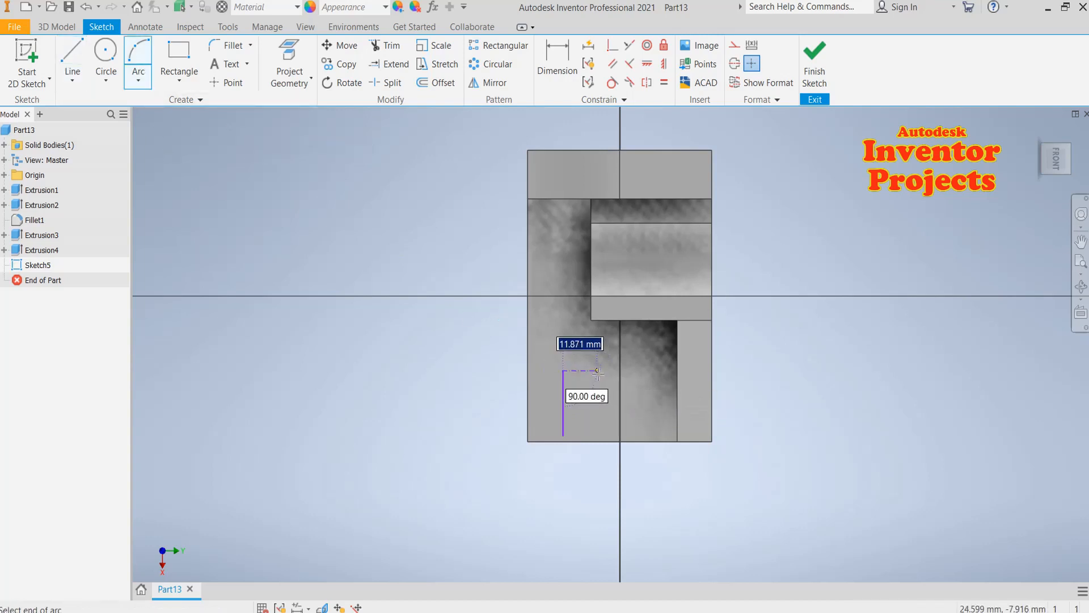
left_click(597, 373)
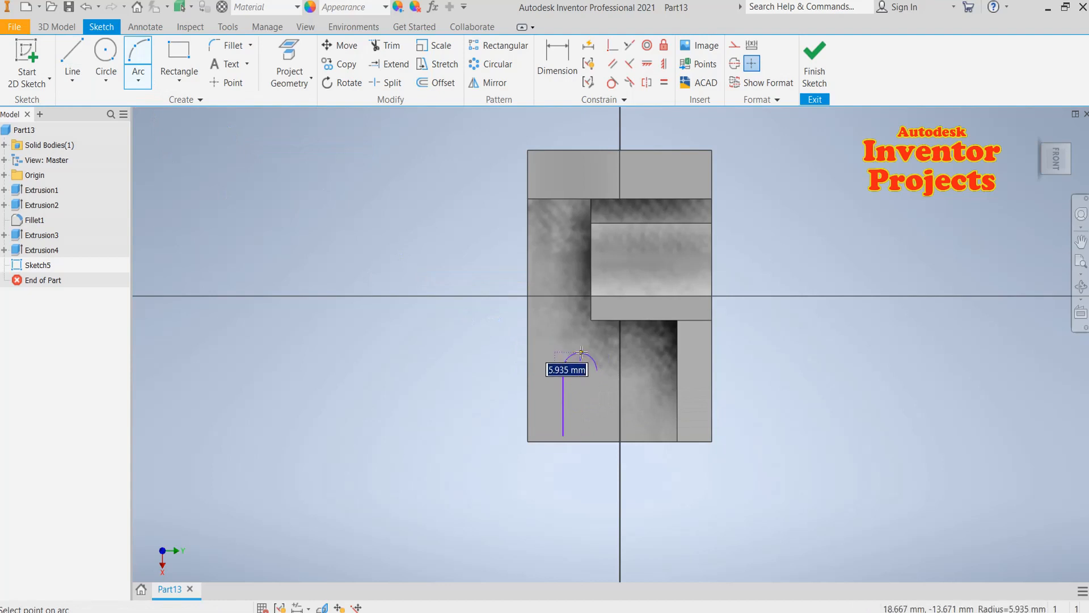
left_click(581, 353)
- Draw a matching side line about 21 mm long from the arc's other end and close the outline with a straight line near the base's edge
key("l")
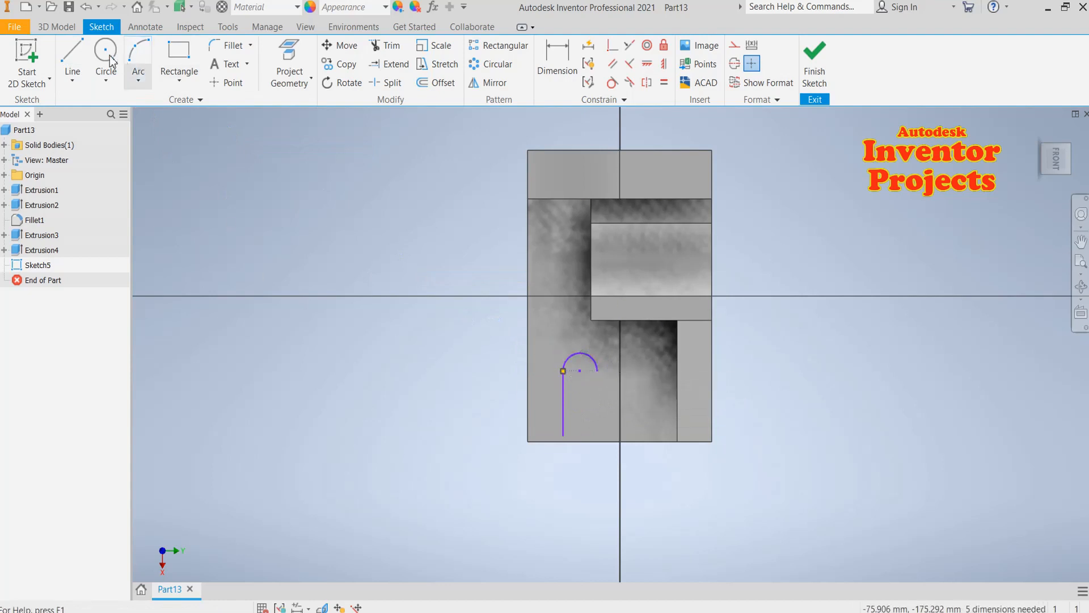
left_click(598, 371)
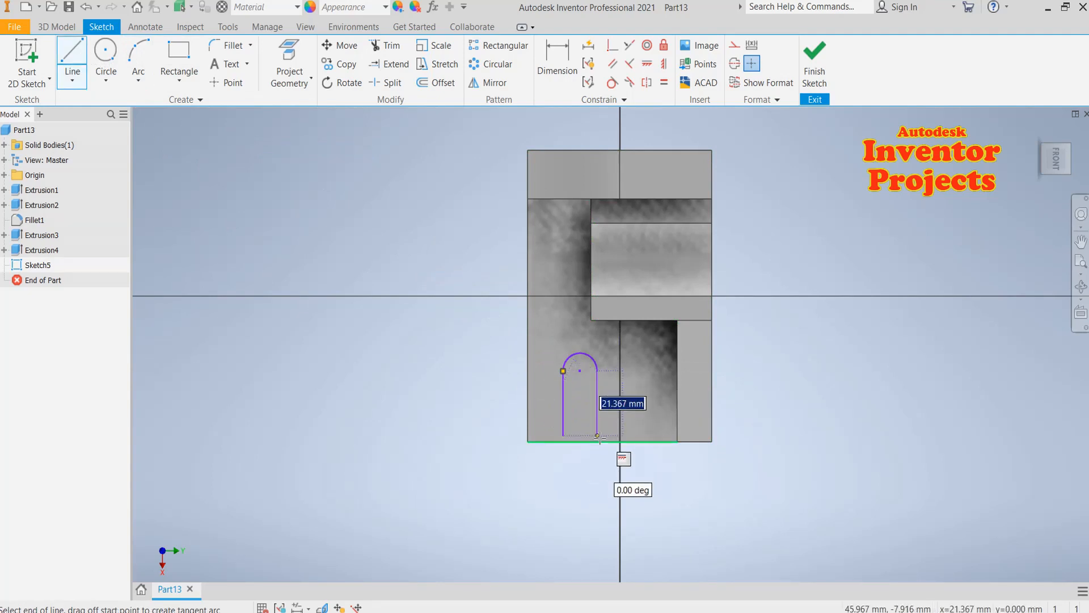
scroll(597, 437, "up", 3)
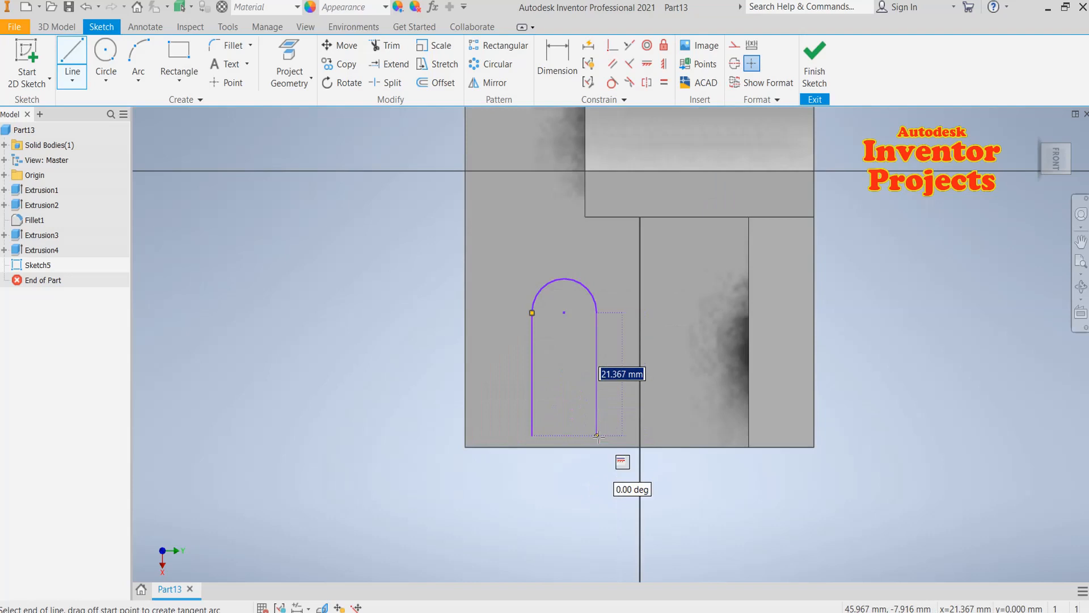
left_click(596, 435)
left_click(532, 436)
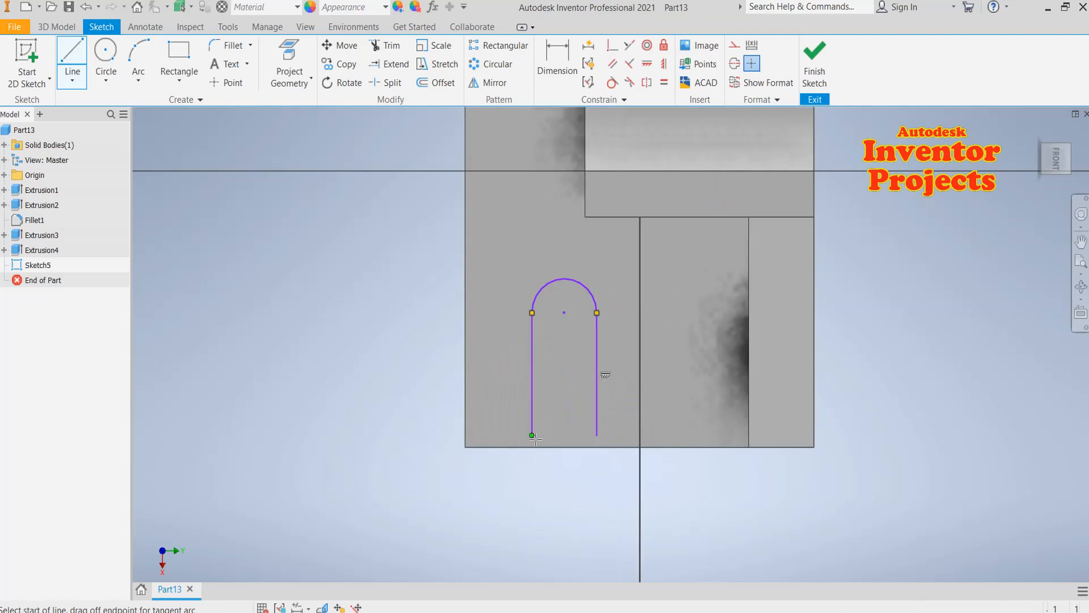
key("Escape")
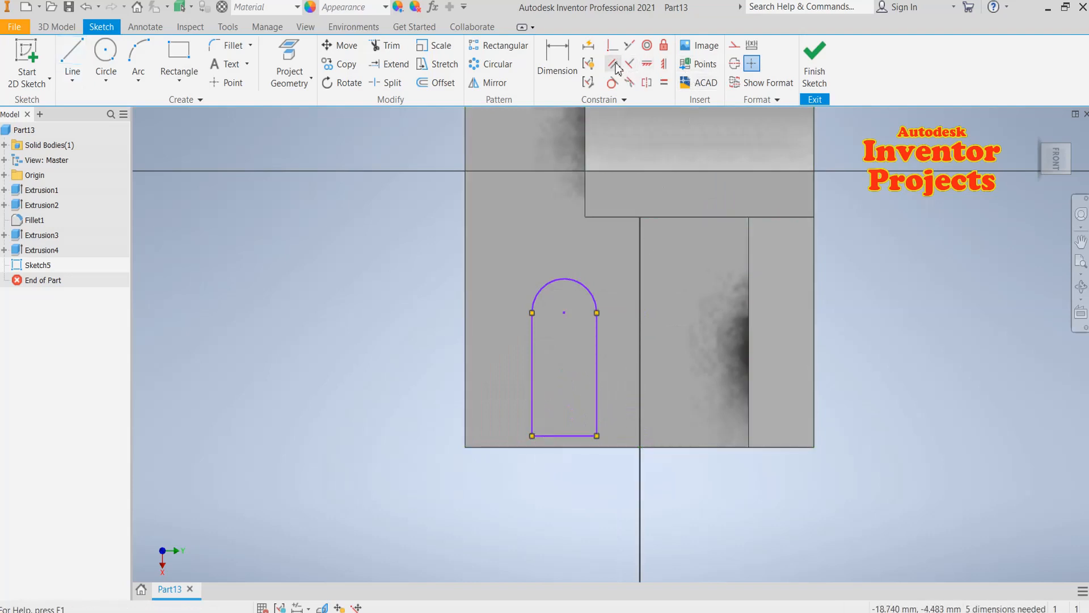
- Apply a parallel constraint between the two long side lines of the round-ended outline
left_click(612, 64)
left_click(595, 366)
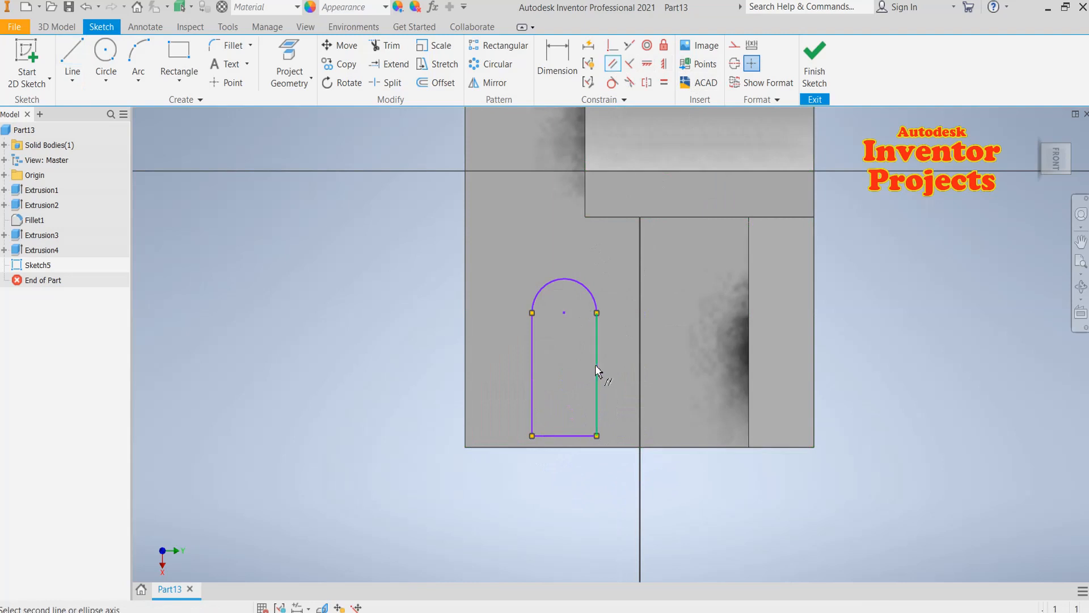
left_click(533, 376)
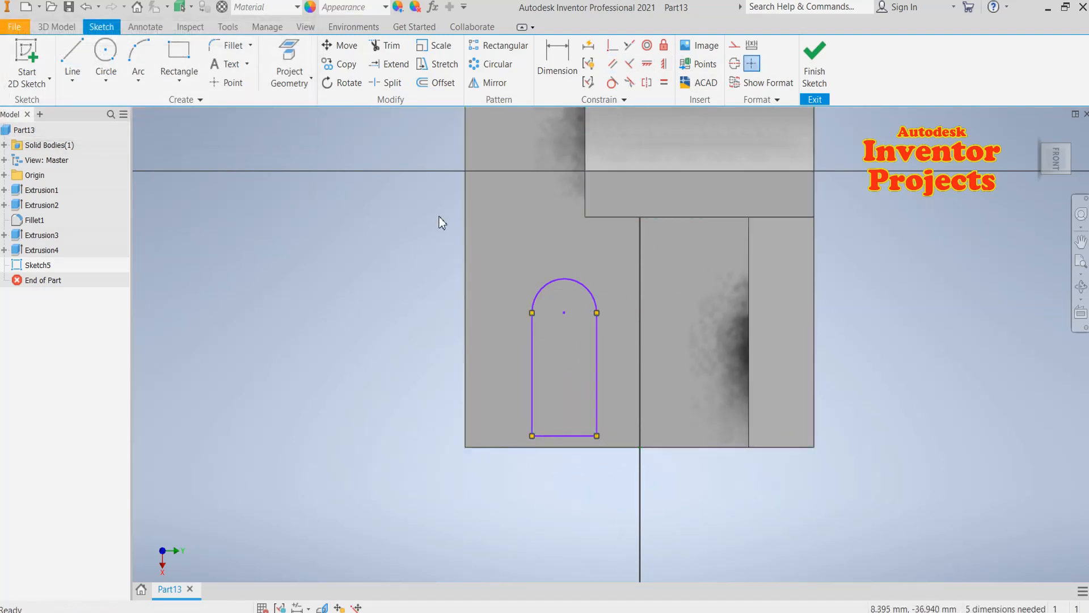
- Dimension the outer long side line of the round-ended outline to 20 mm
left_click(557, 63)
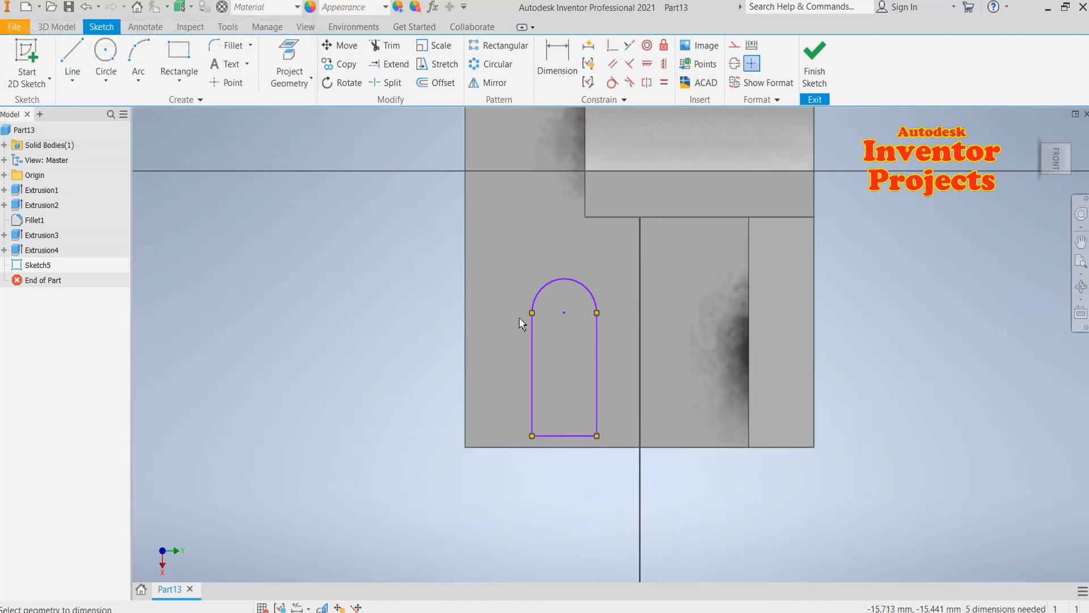
left_click(532, 365)
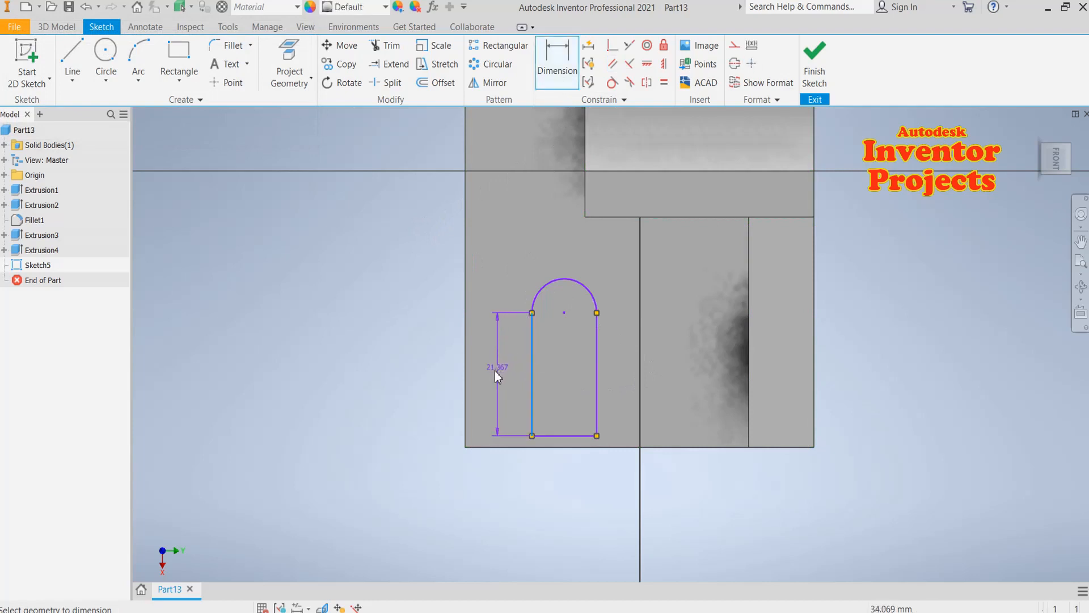
left_click(496, 370)
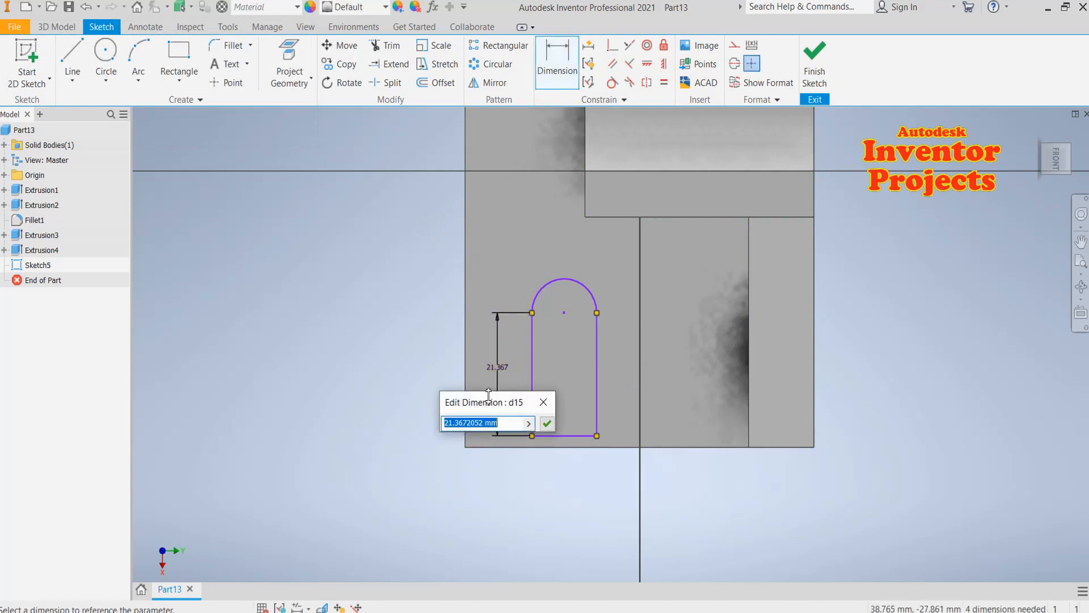
key("Return")
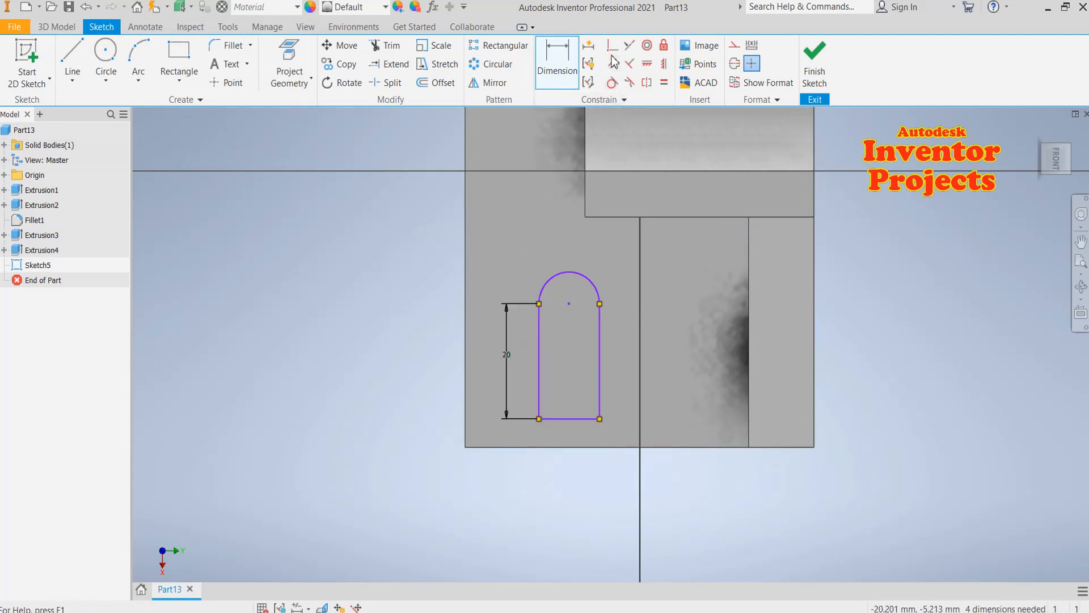
- Dimension the short closing line of the round-ended outline to a width of 16 mm
left_click(564, 420)
left_click(562, 517)
type("16")
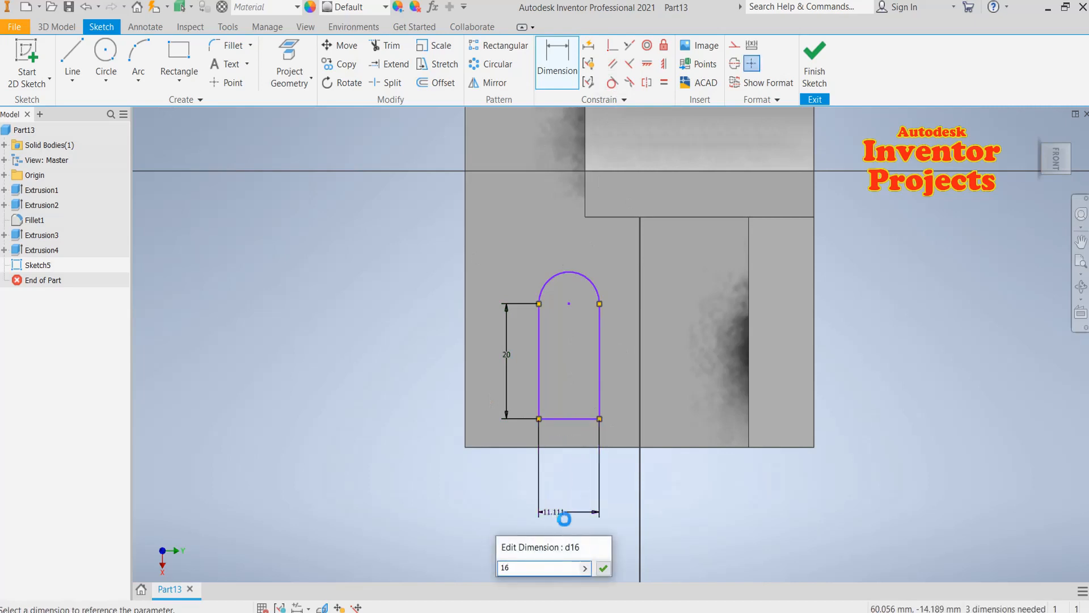
key("Return")
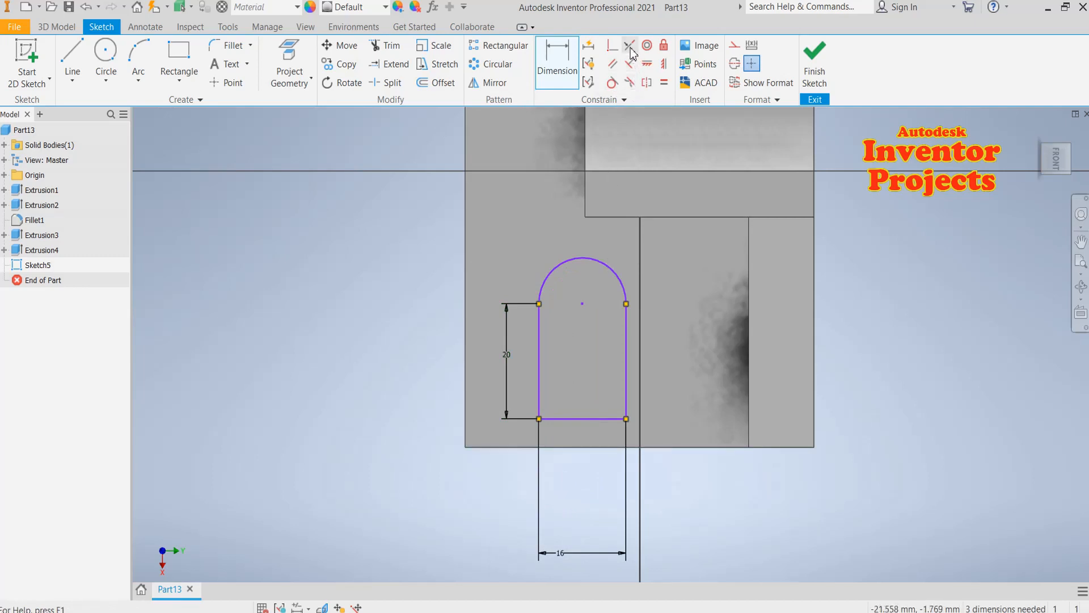
- Make the closing line collinear with the base's end edge and place the outline's side line 16 mm from the base's long outer edge
left_click(571, 418)
left_click(568, 448)
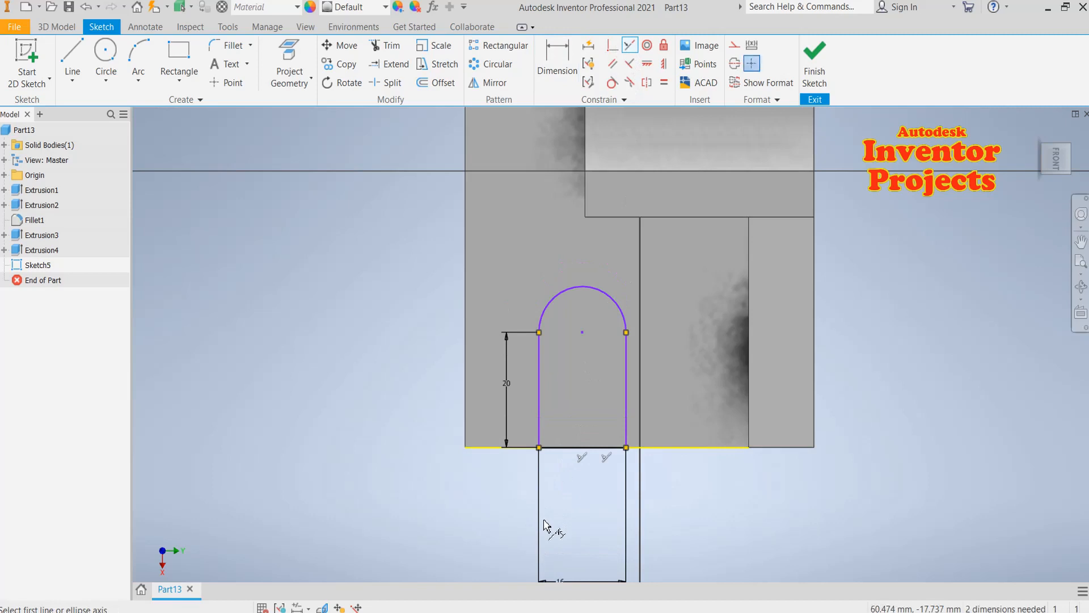
left_click(557, 62)
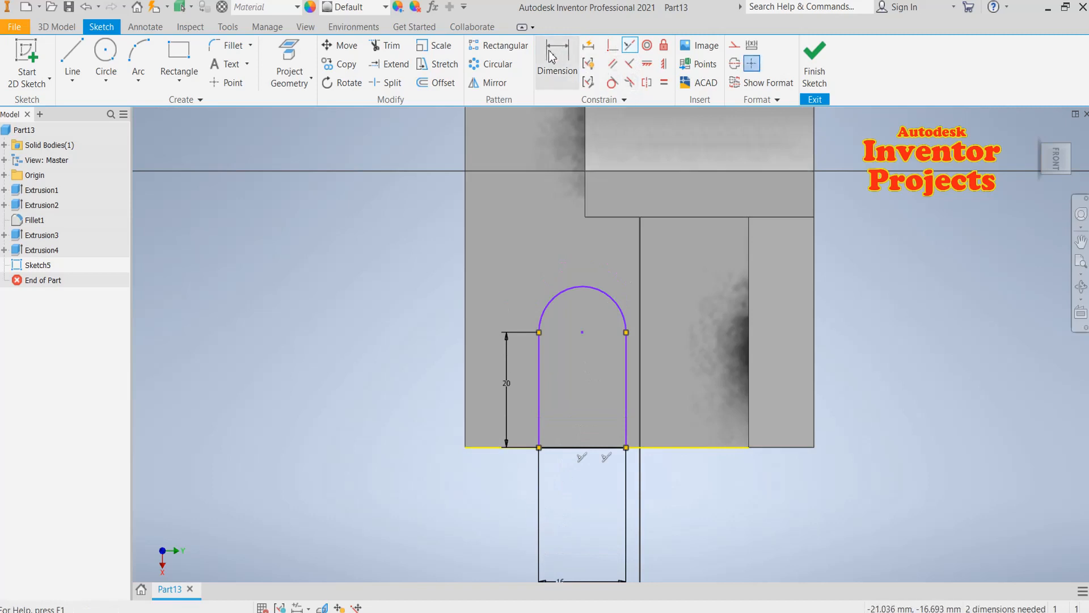
left_click(539, 418)
left_click(466, 439)
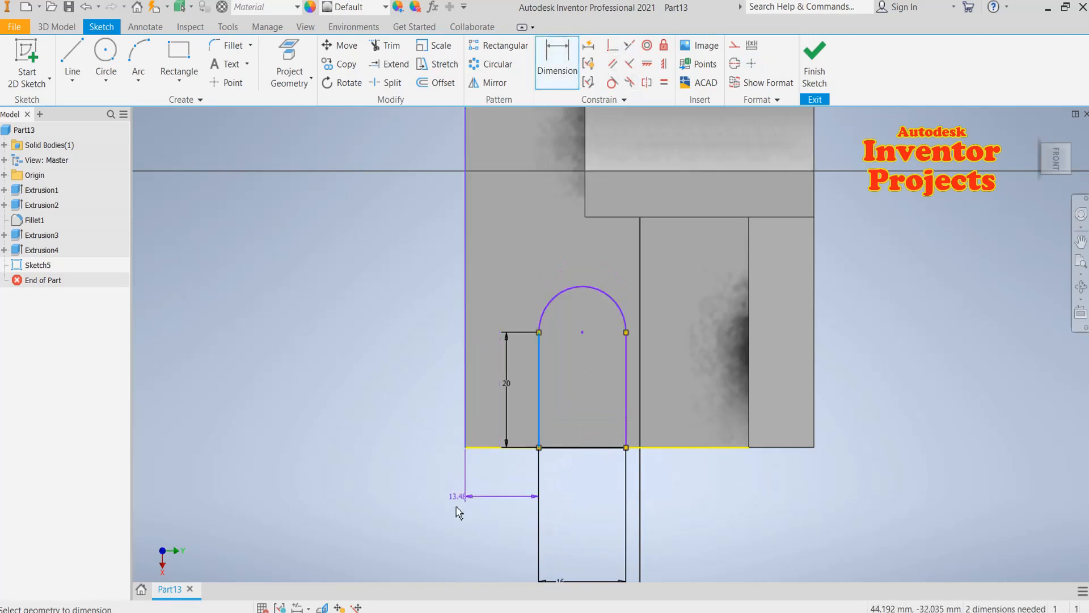
left_click(408, 509)
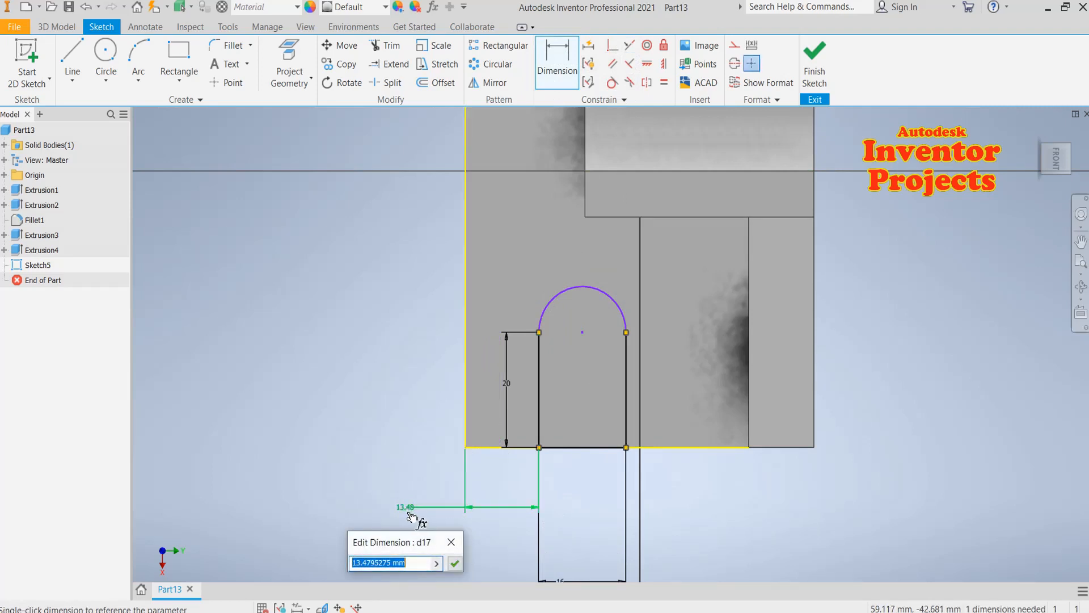
type("1")
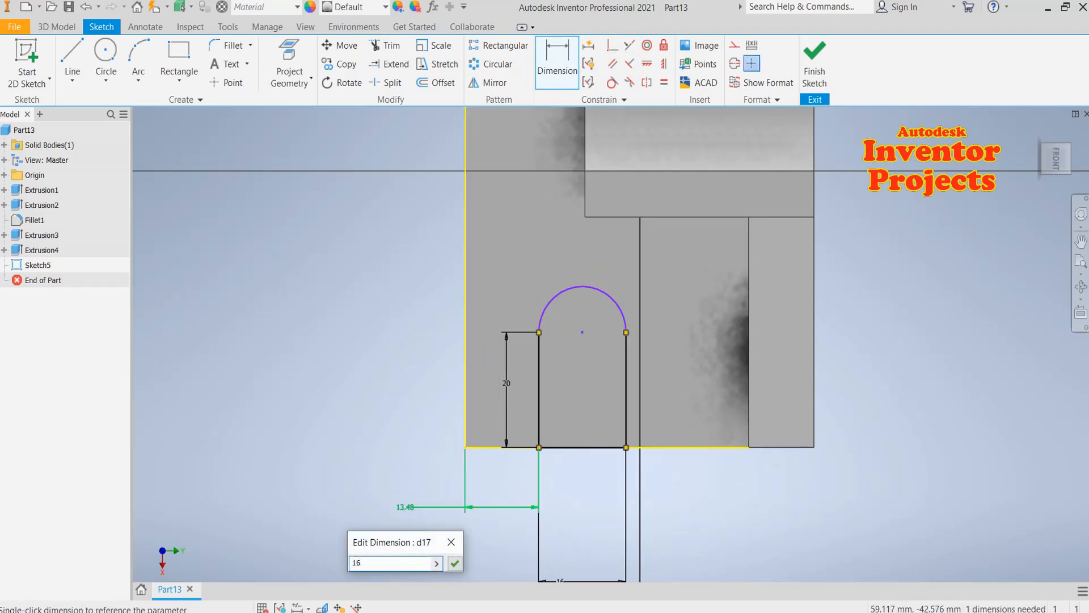
type("6")
key("Return")
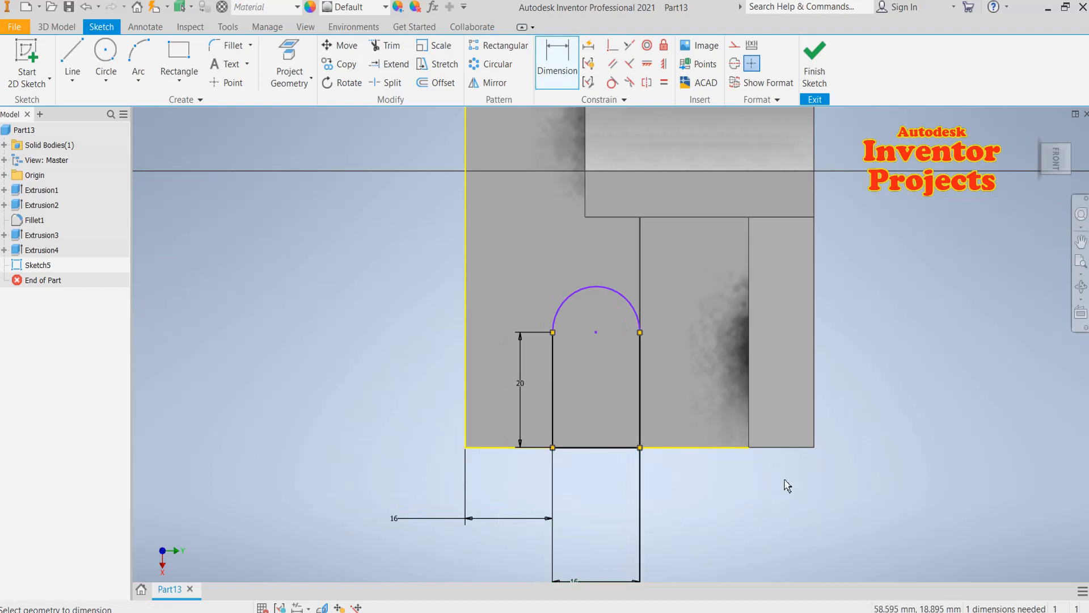
- Finish the sketch and extrude the round-ended profile as a cut through all of the base
left_click(821, 69)
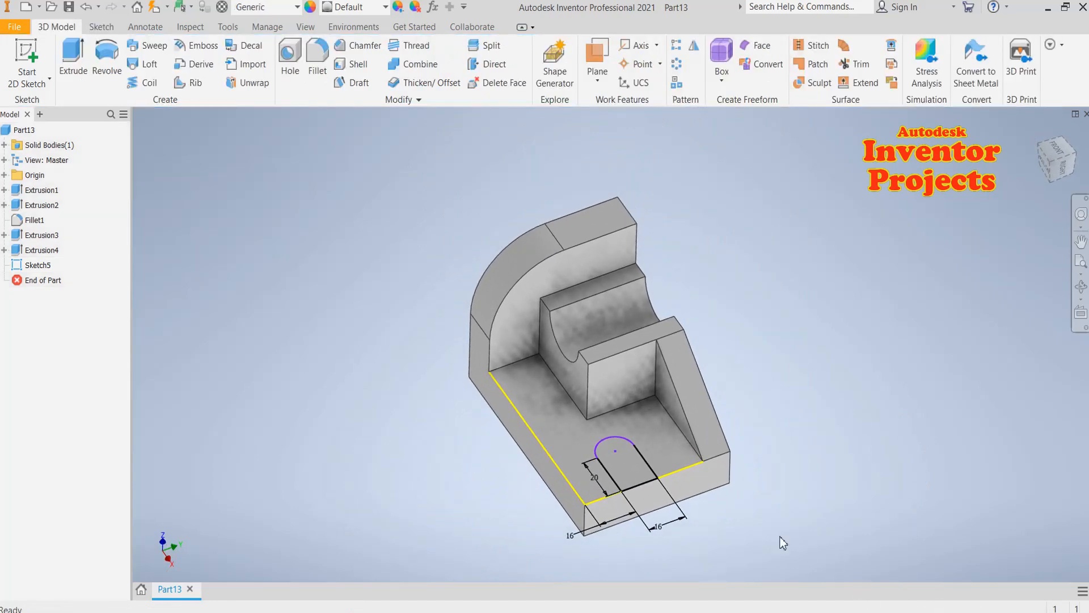
scroll(763, 519, "up", 3)
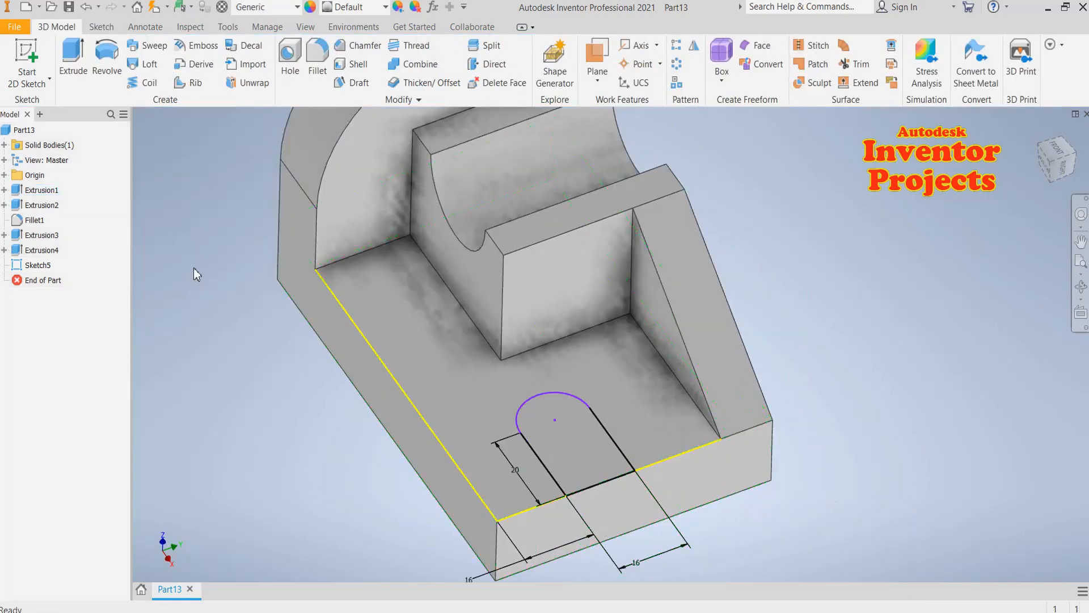
left_click(73, 57)
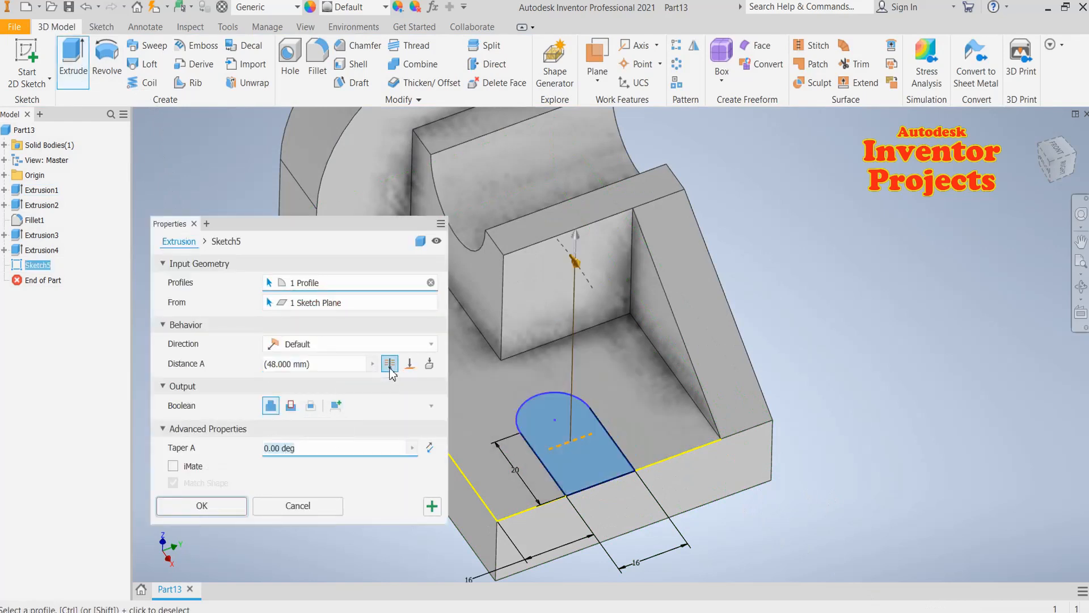
left_click(389, 364)
left_click(293, 412)
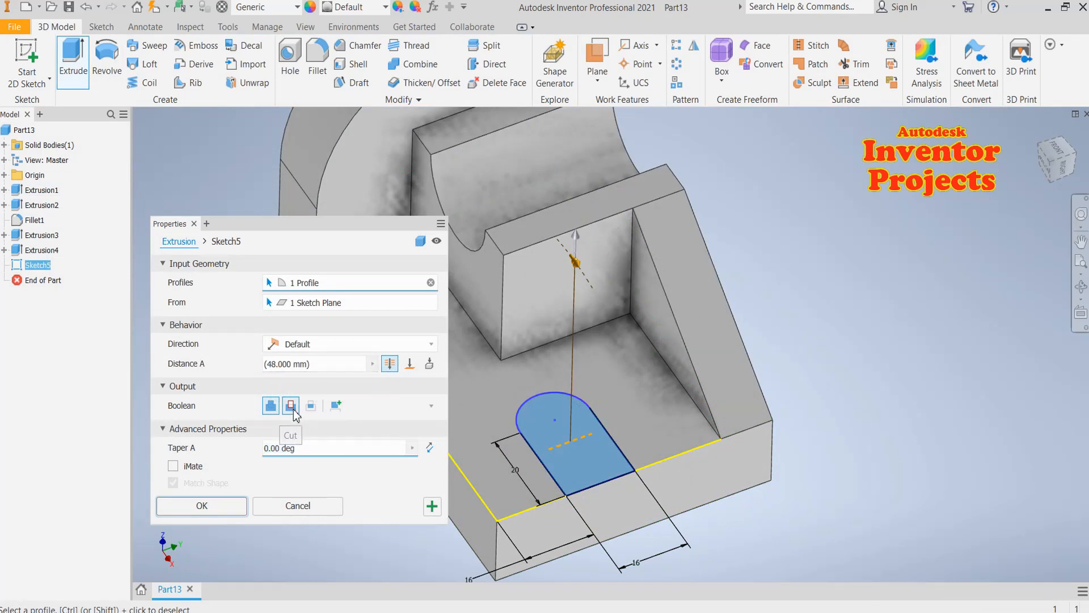
left_click(200, 506)
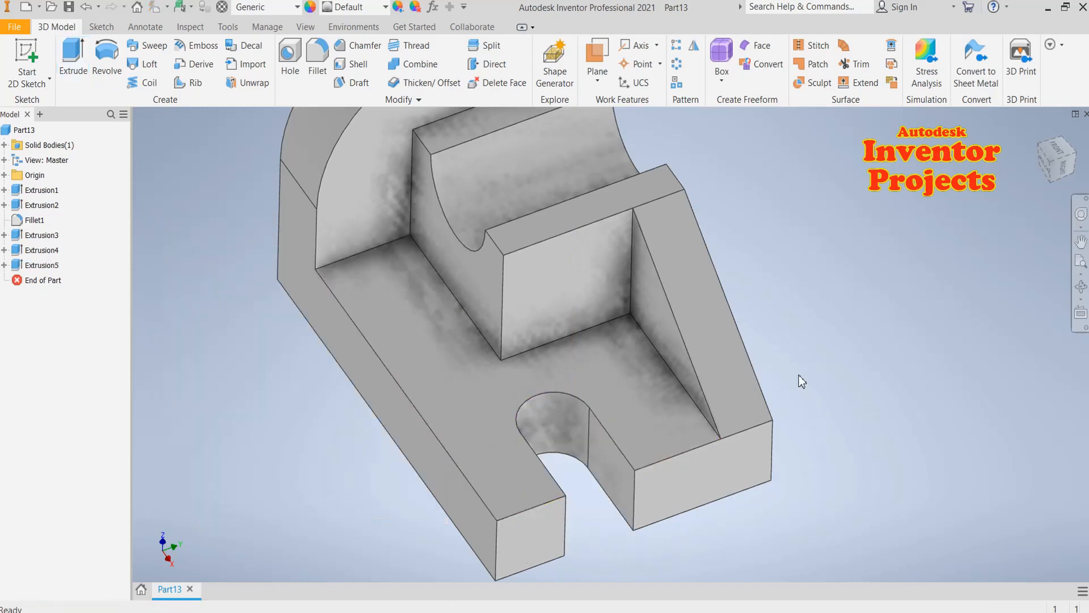
- Apply the Gold appearance to the whole part and check it from different angles
scroll(799, 375, "up", 3)
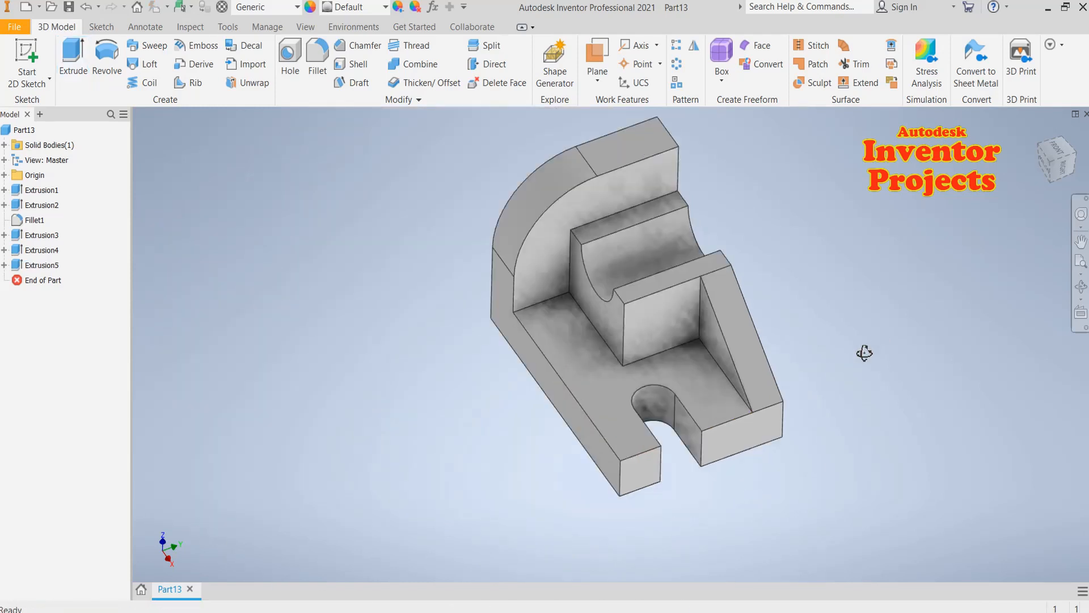
middle_click_drag(864, 353, 738, 369, "shift")
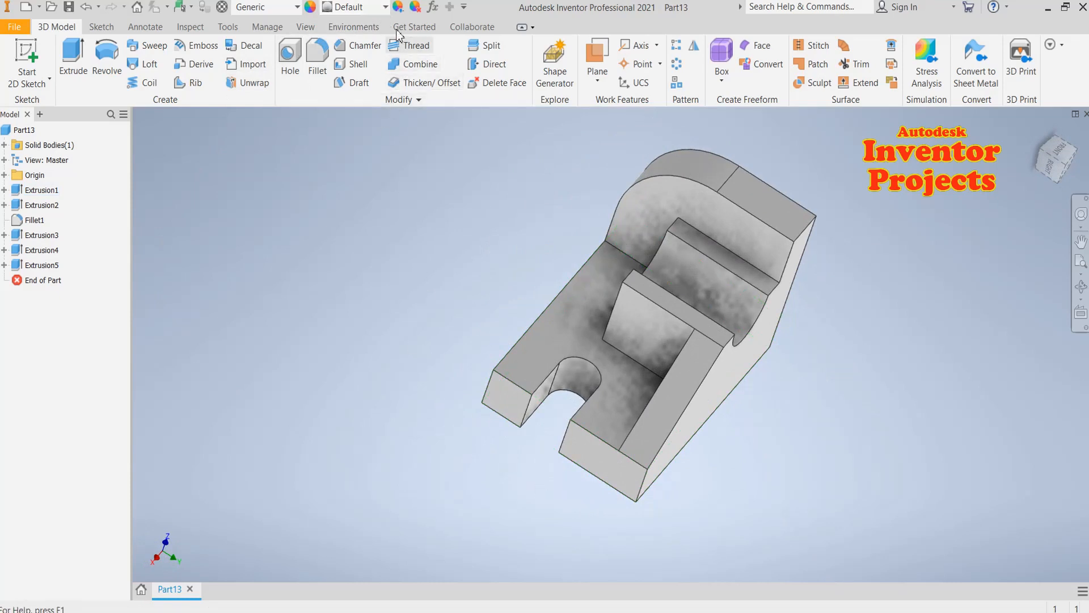
left_click(385, 7)
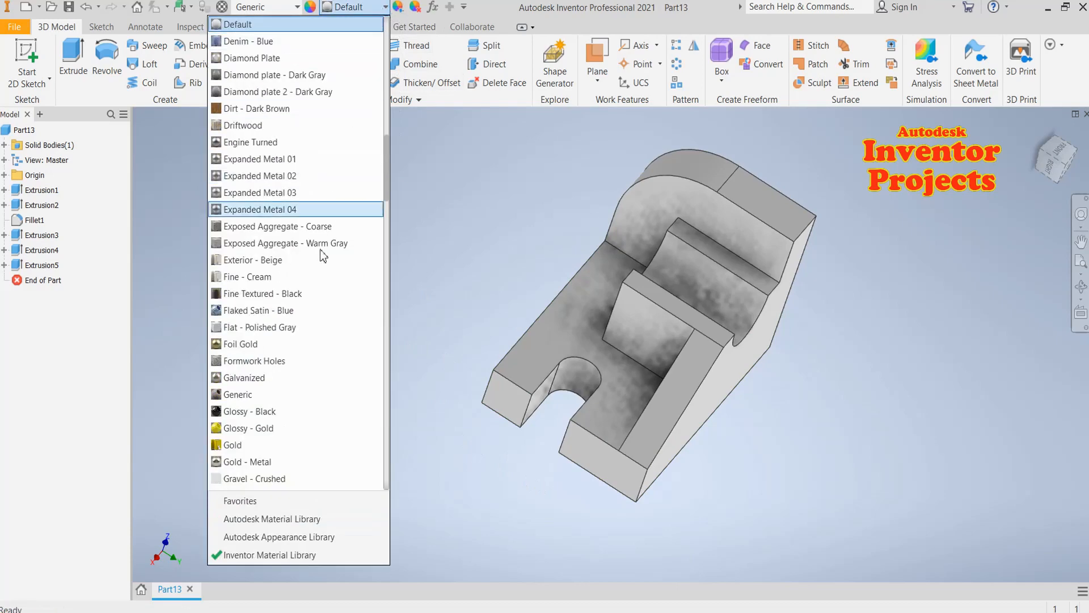
left_click(284, 447)
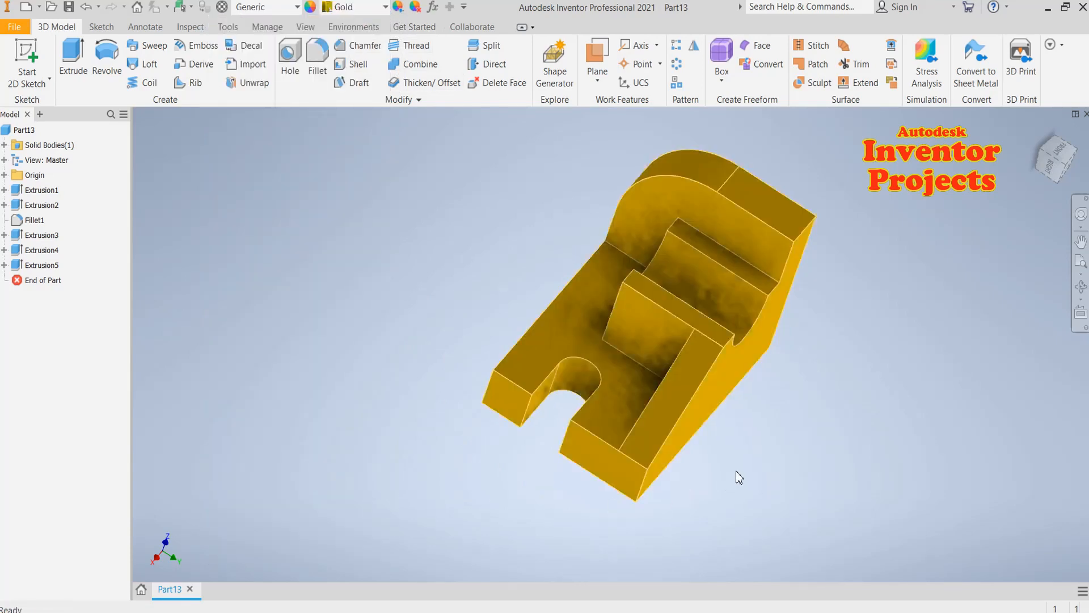
middle_click_drag(727, 437, 800, 501, "shift")
middle_click_drag(529, 338, 437, 330, "shift")
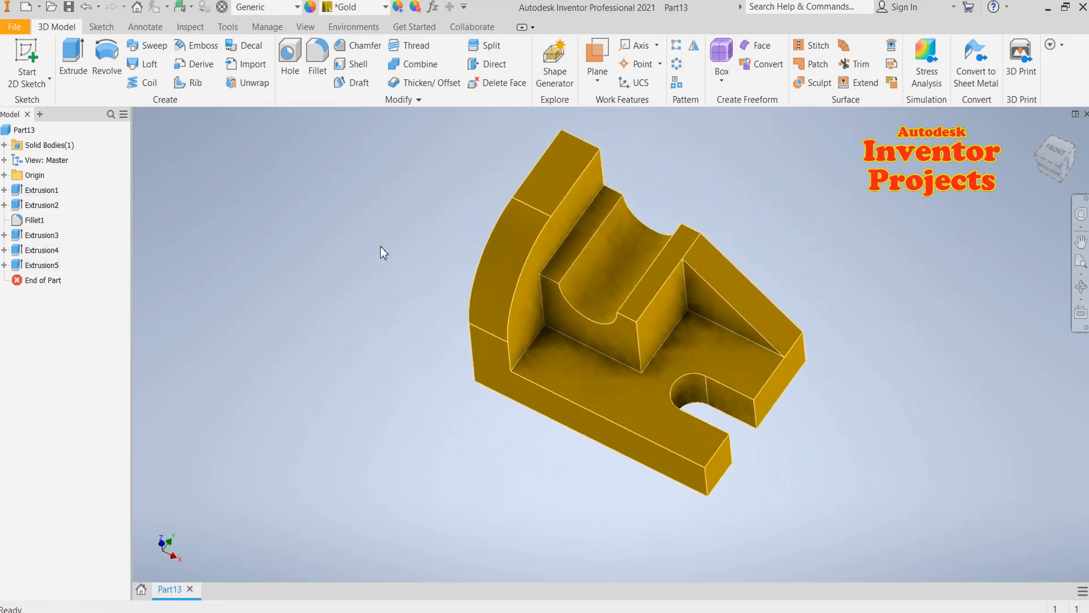
- Change the part's appearance to Metal 1400F Hot
left_click(385, 8)
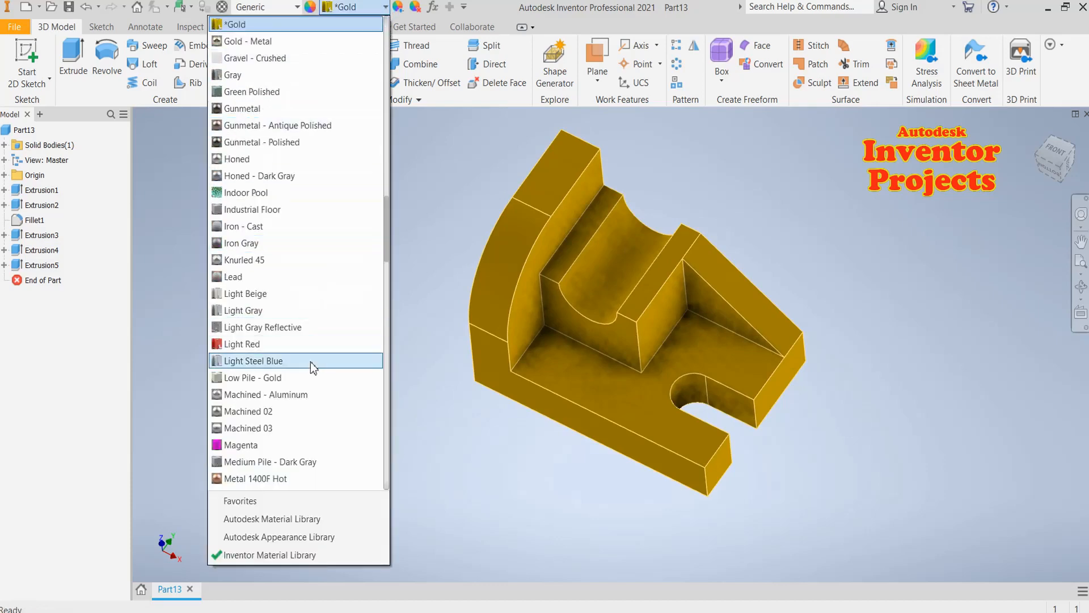
scroll(295, 447, "down", 3)
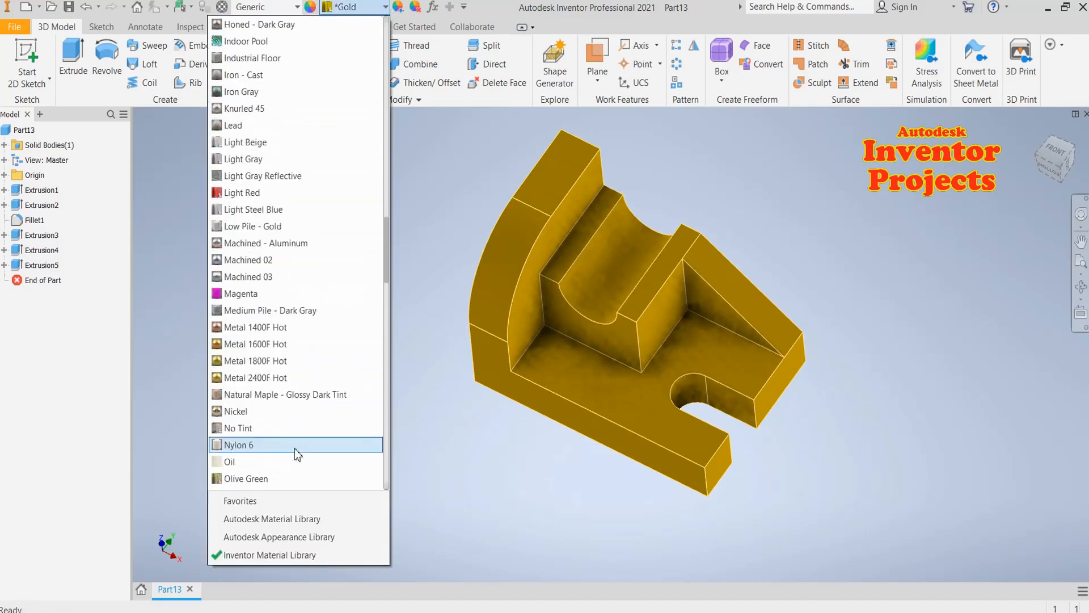
left_click(287, 327)
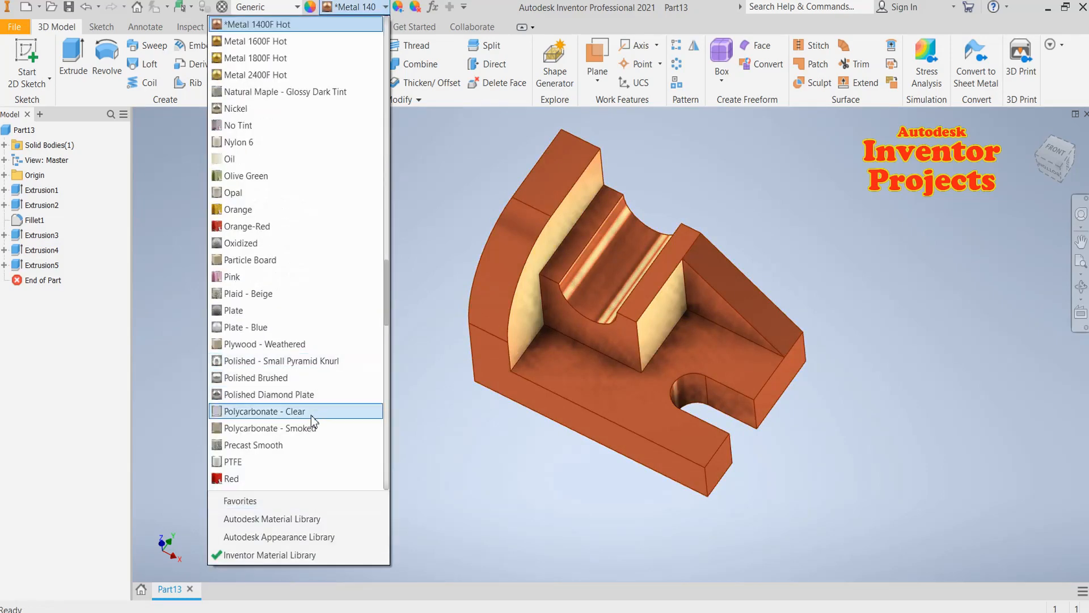
- Change the part's appearance to Steel - Polished from the Inventor Material Library
scroll(358, 397, "down", 5)
scroll(299, 442, "down", 2)
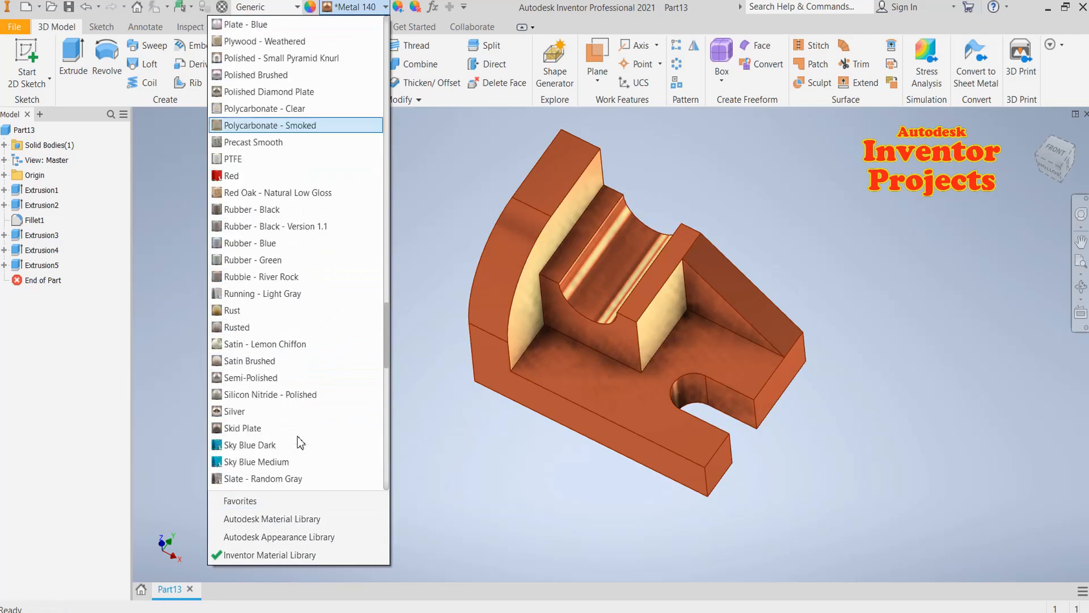
scroll(301, 442, "down", 2)
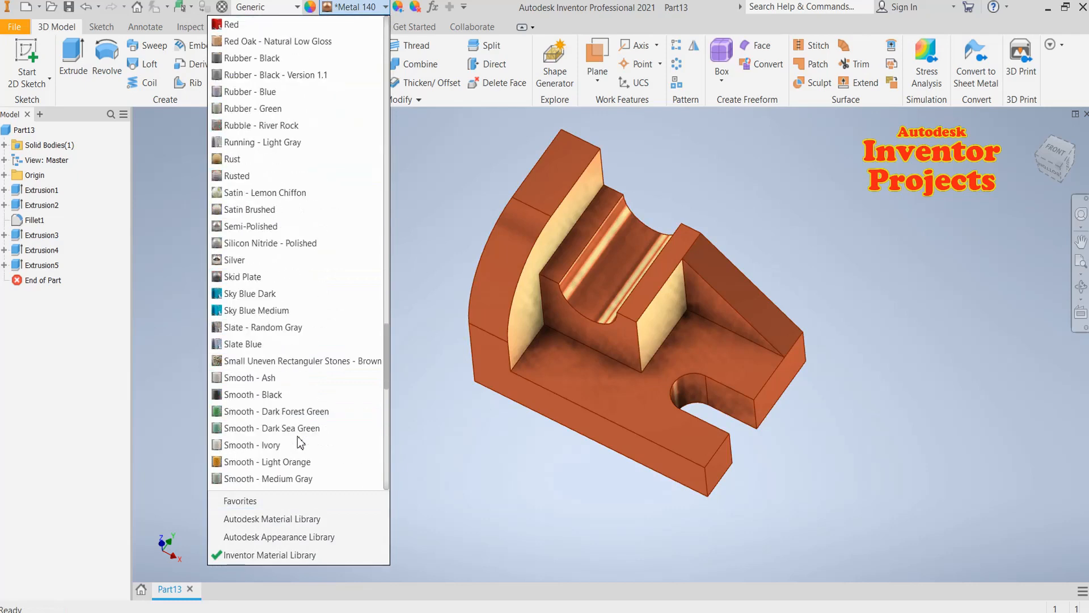
scroll(299, 442, "down", 4)
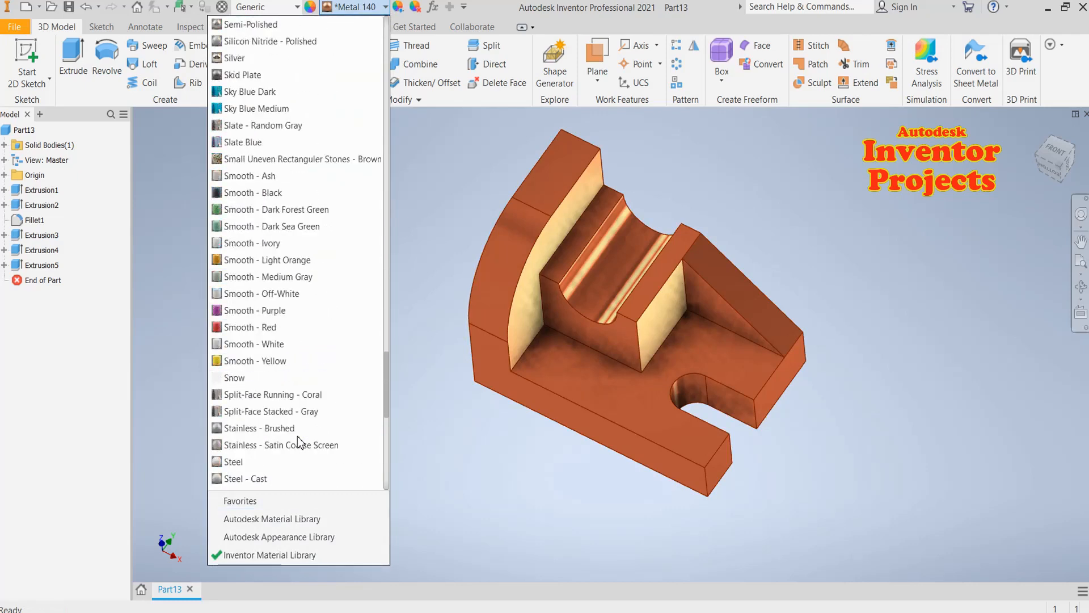
scroll(299, 442, "down", 2)
scroll(300, 442, "down", 2)
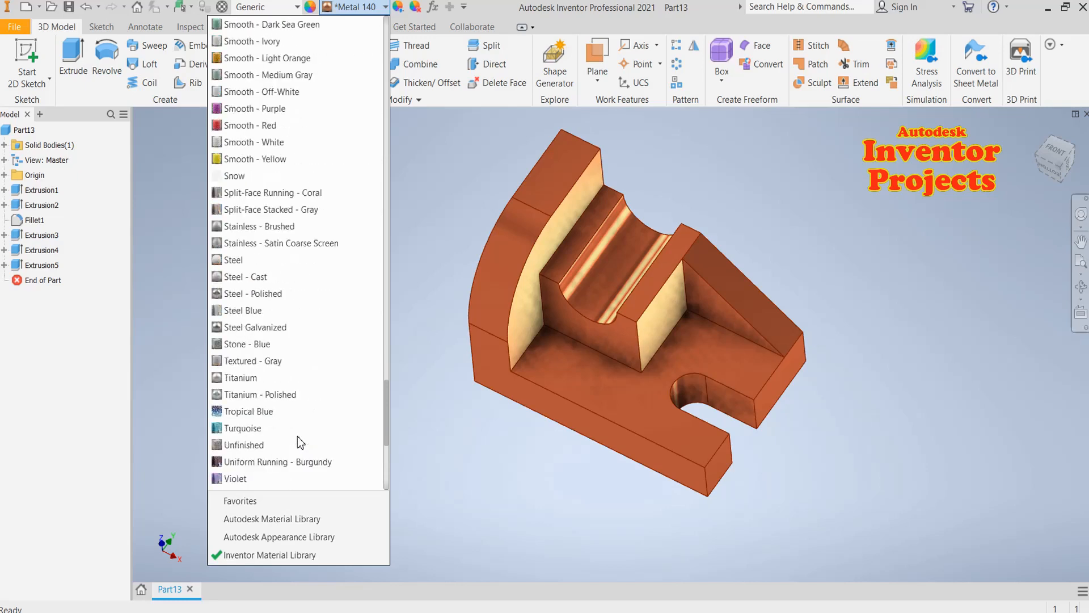
left_click(280, 290)
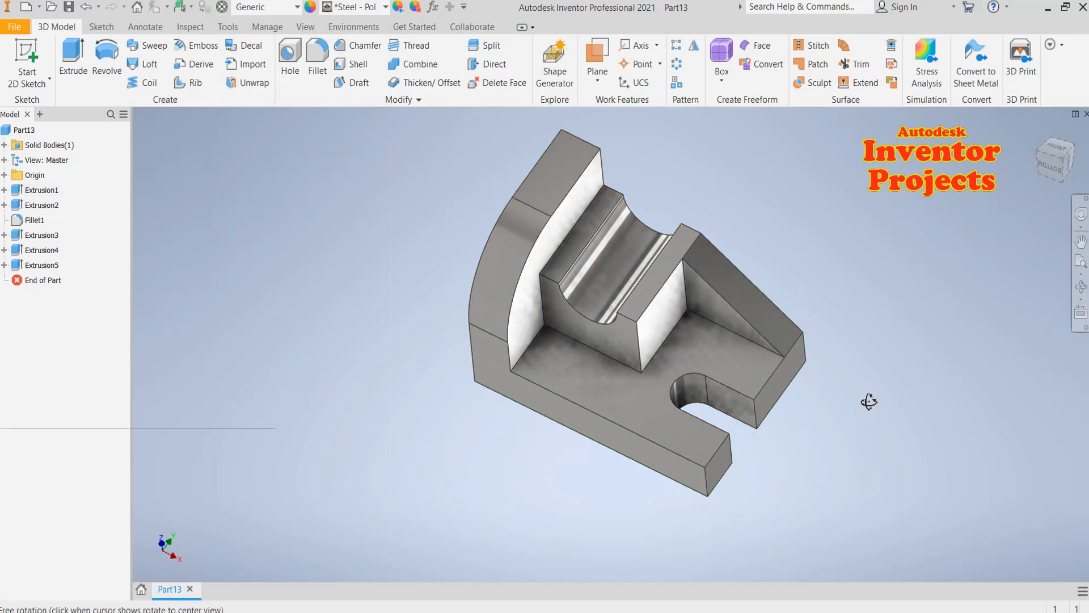
- Examine the finished part from several sides, including the isometric home view, the underside and the back
mouse_move(868, 401)
middle_mouse_down("shift")
mouse_move(875, 360)
mouse_move(822, 377)
mouse_move(774, 425)
mouse_move(885, 397)
middle_mouse_up("shift")
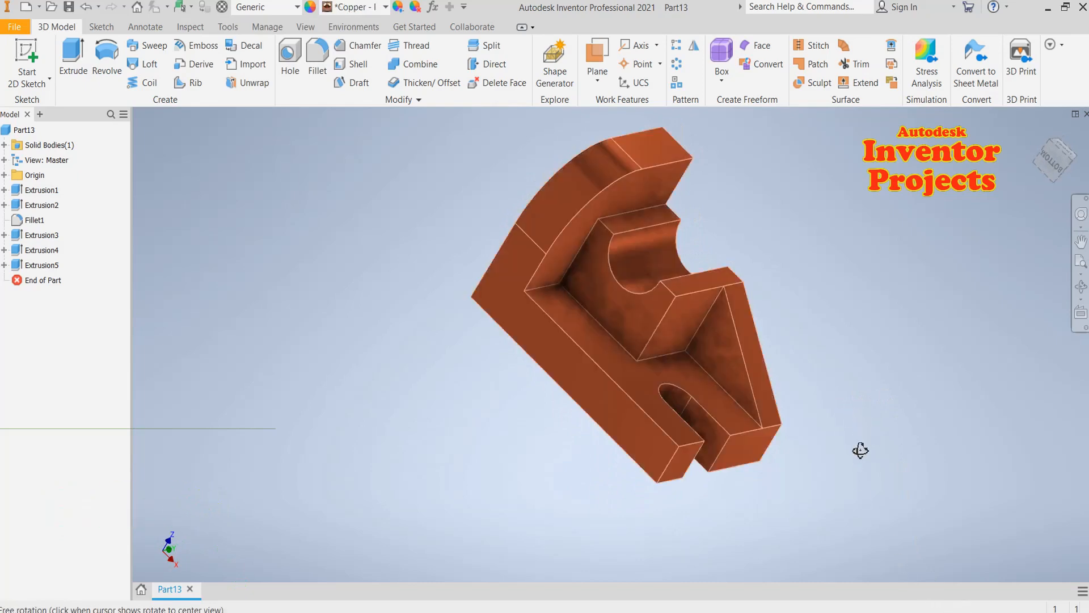
middle_click_drag(859, 450, 899, 377, "shift")
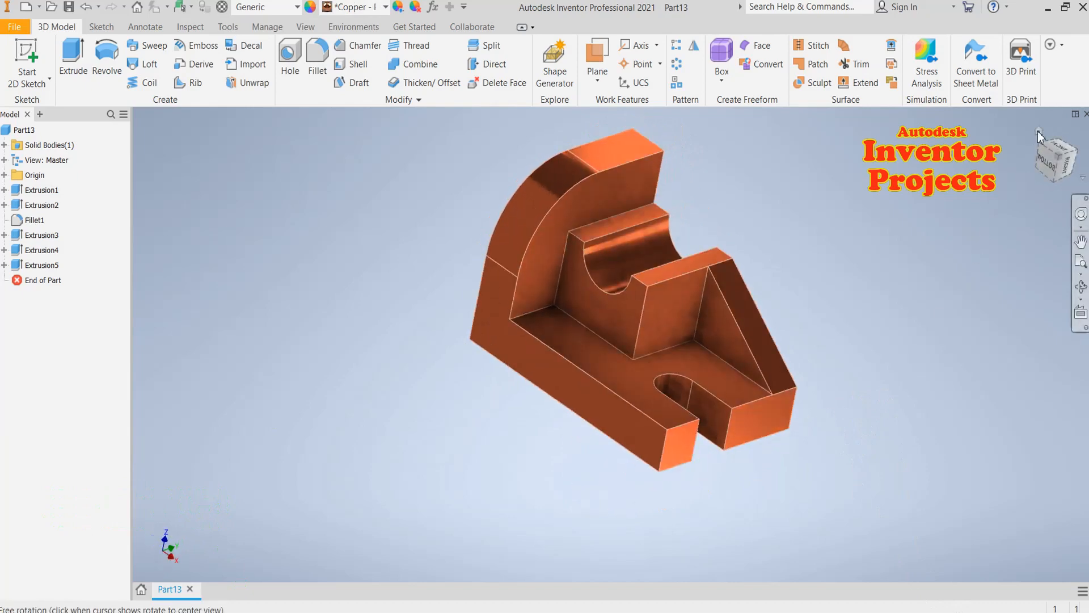
middle_click_drag(982, 222, 938, 315, "shift")
key("F6")
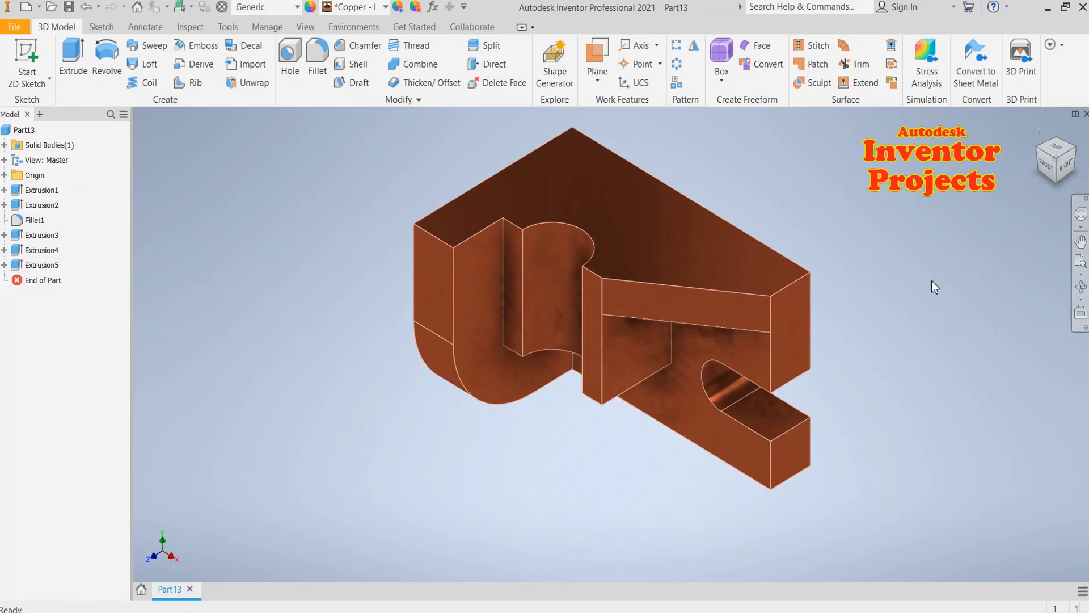
middle_click_drag(489, 470, 566, 369, "shift")
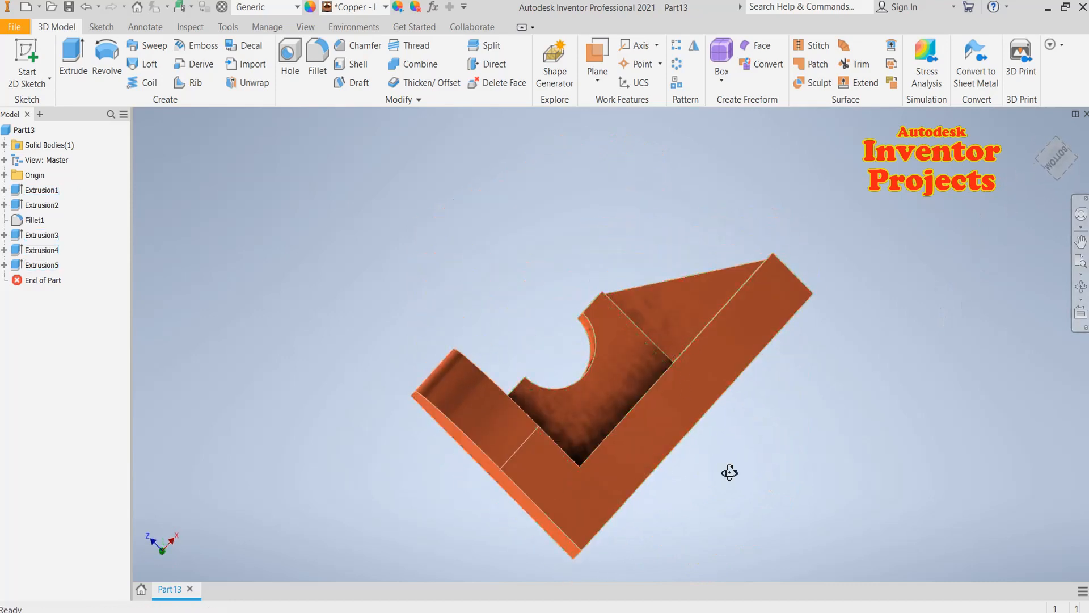
middle_click_drag(726, 471, 874, 427, "shift")
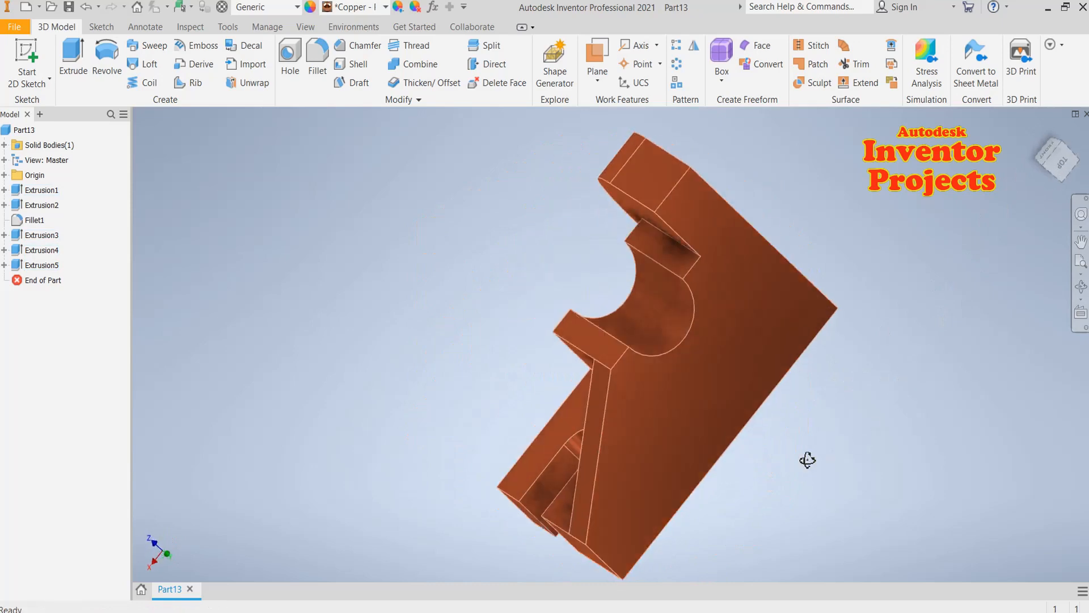
middle_click_drag(807, 459, 865, 456, "shift")
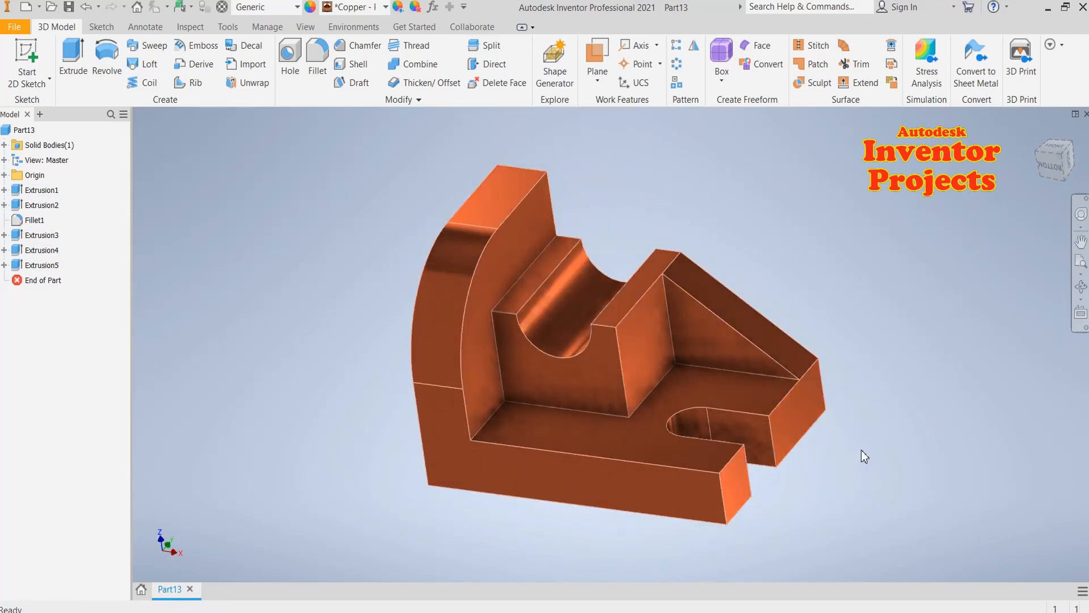